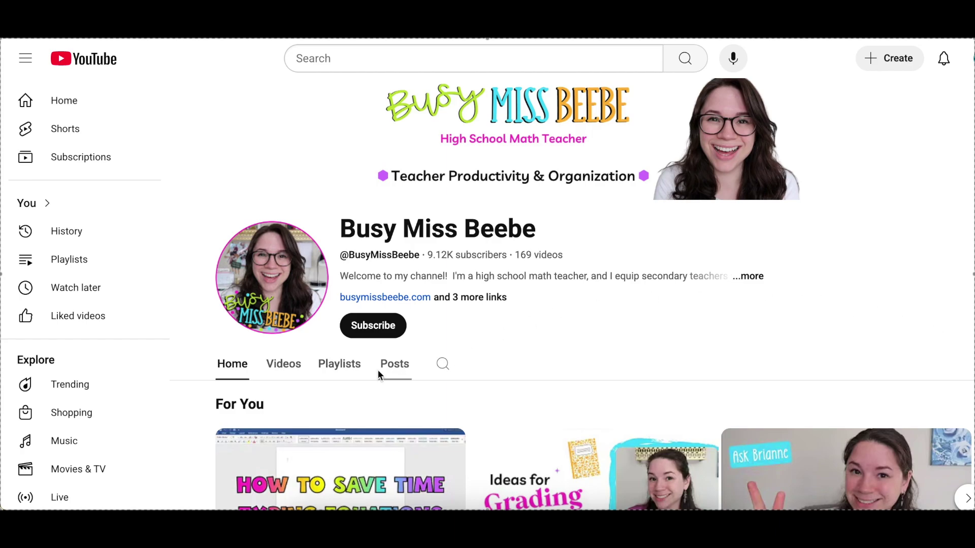
- Show the channel's created playlists, including Google Tools for Teachers and Teacher Tech Tutorials
click(344, 370)
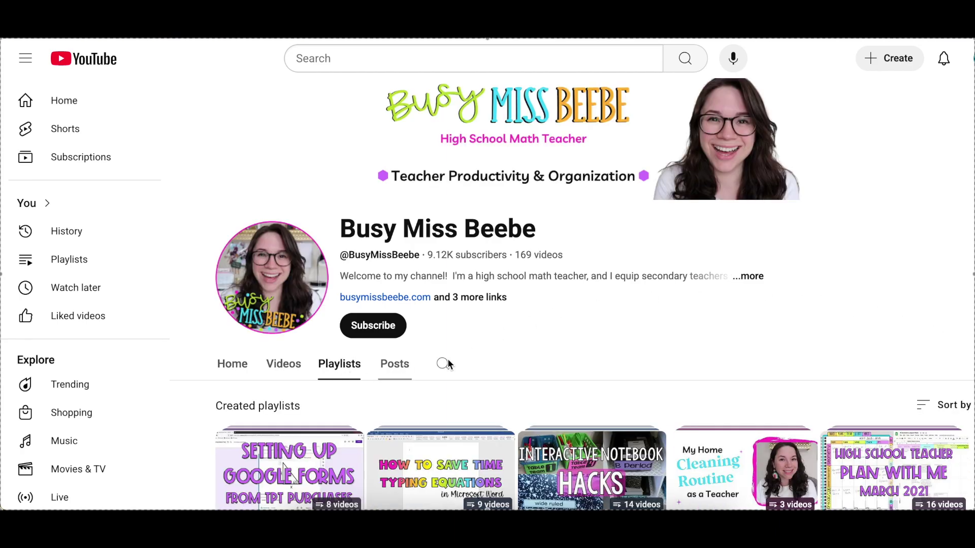
scroll(550, 360, down, 2)
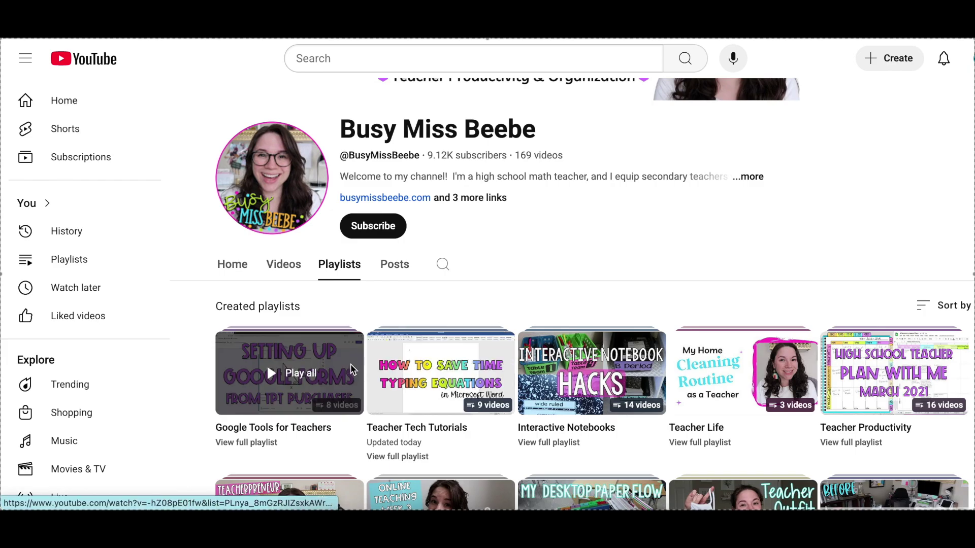
- Play all of the Teacher Tech Tutorials playlist and scroll through its video list
click(414, 373)
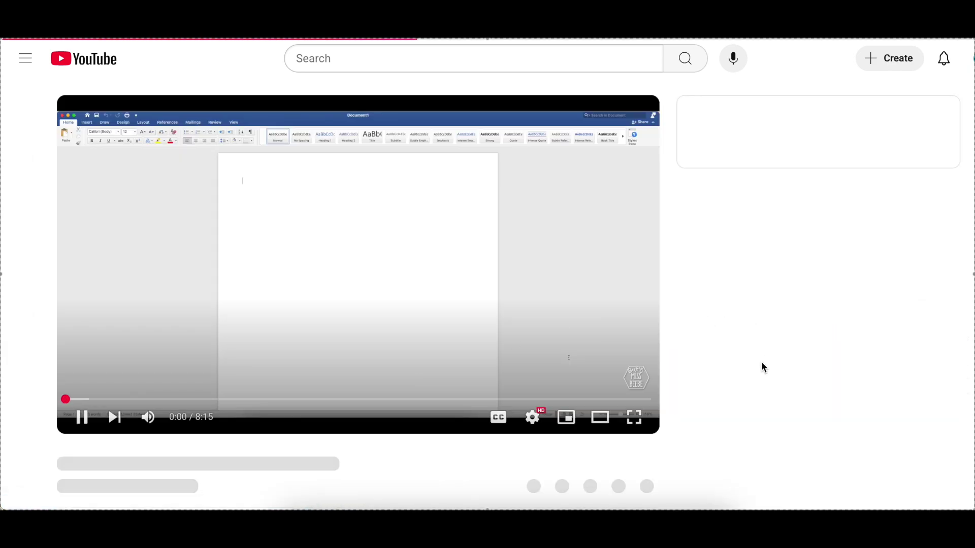
scroll(902, 347, down, 3)
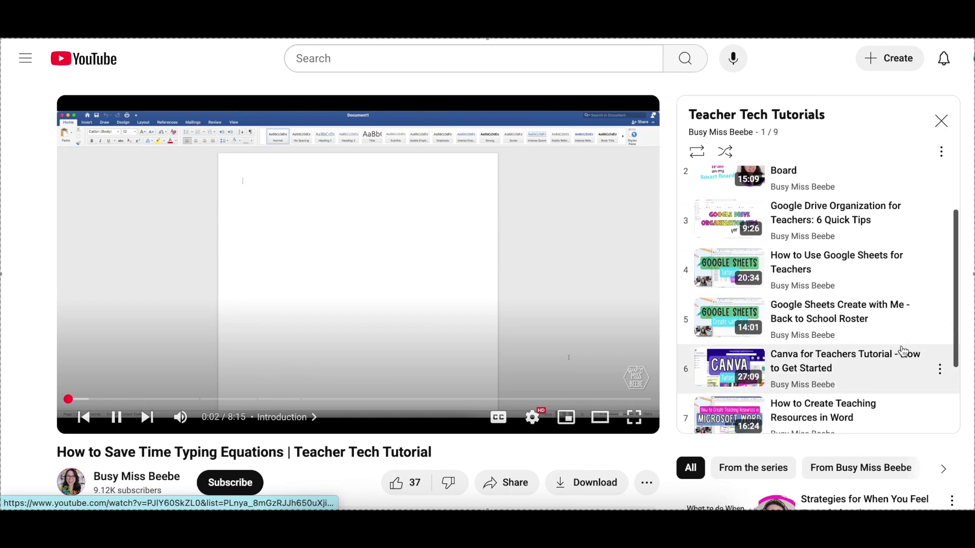
scroll(905, 351, down, 1)
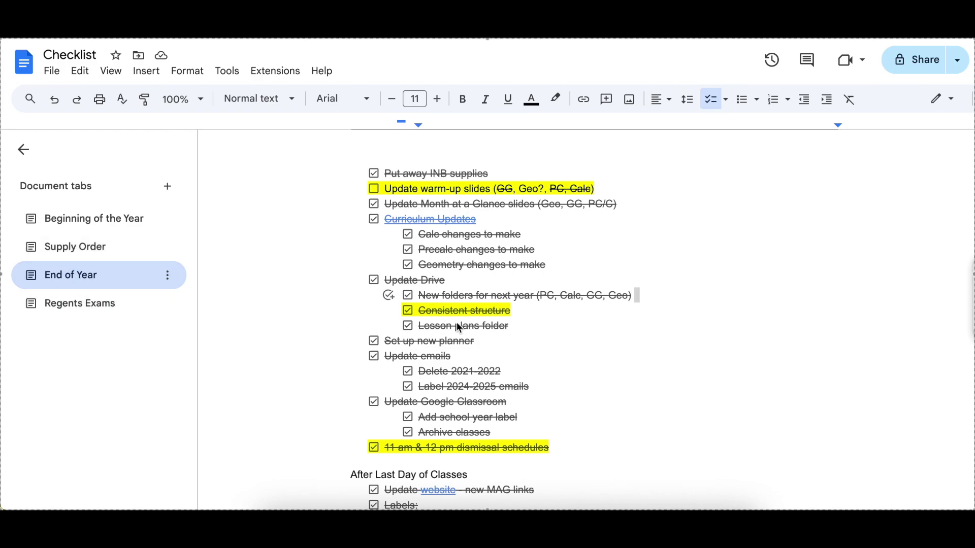
scroll(596, 257, down, 5)
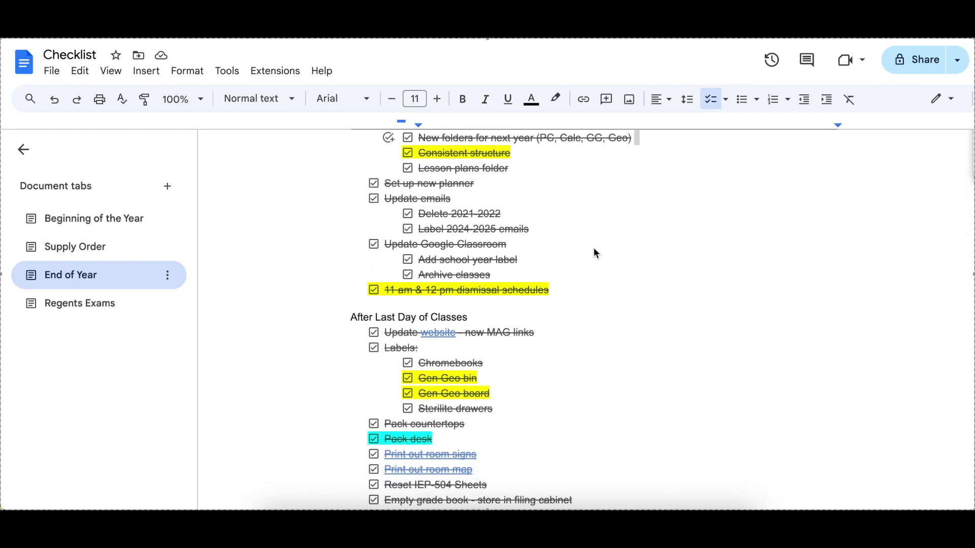
scroll(597, 254, down, 1)
scroll(597, 254, up, 6)
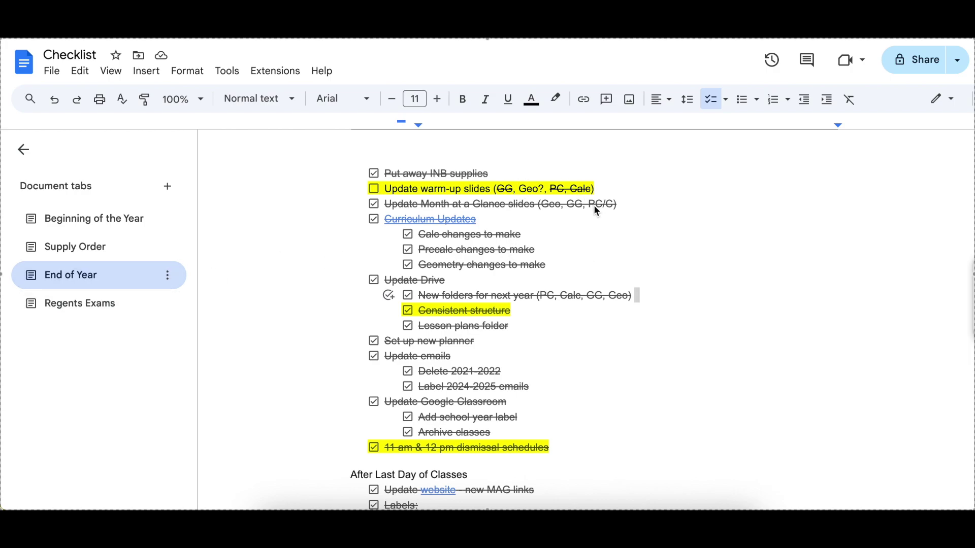
scroll(597, 212, down, 1)
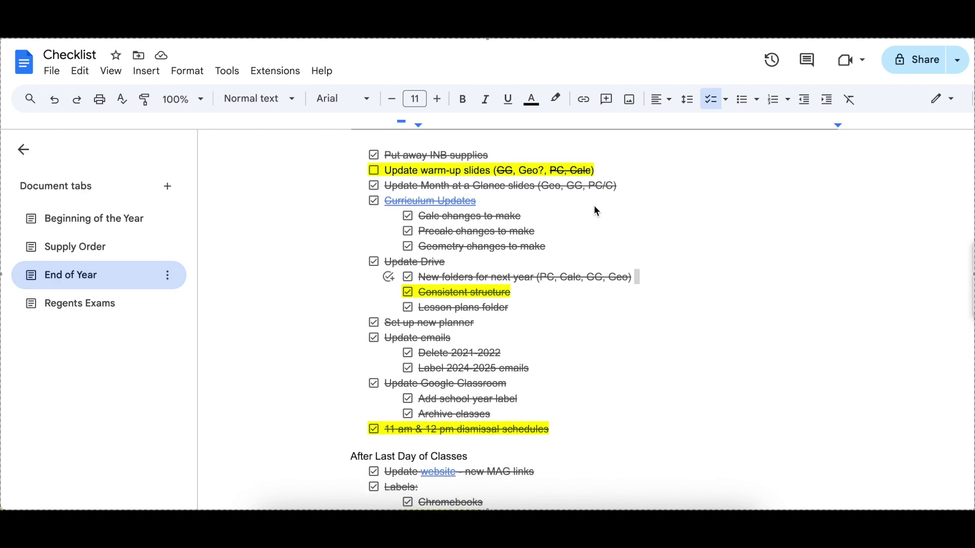
- Look at the checklist style options without changing them, and tick then untick Update warm-up slides
click(725, 100)
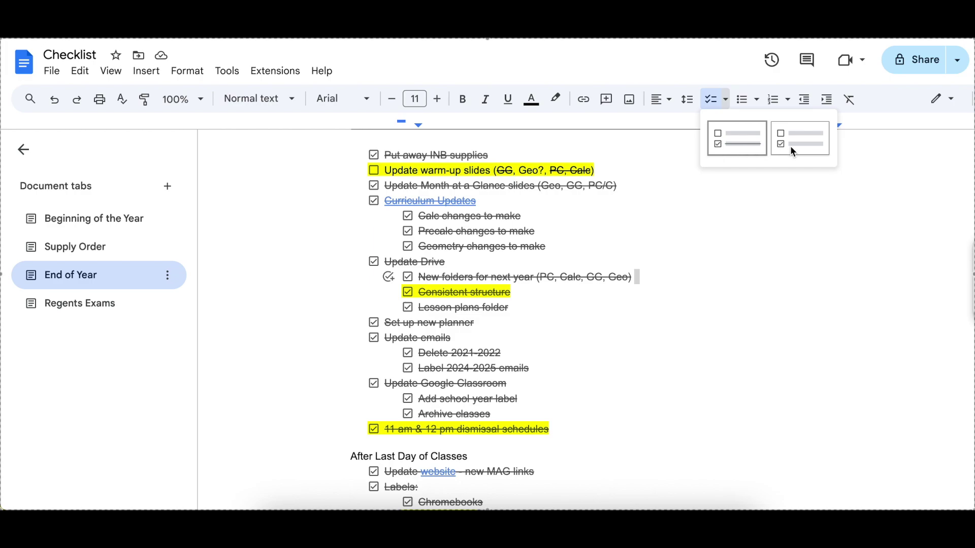
click(693, 236)
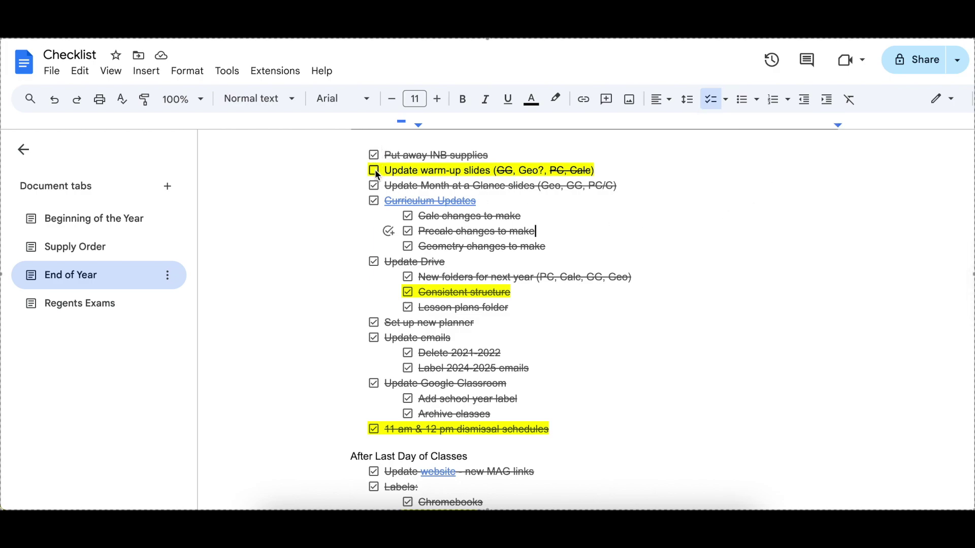
click(375, 169)
click(375, 170)
- Bold the After Last Day of Classes heading and deselect it
drag(470, 457, 353, 460)
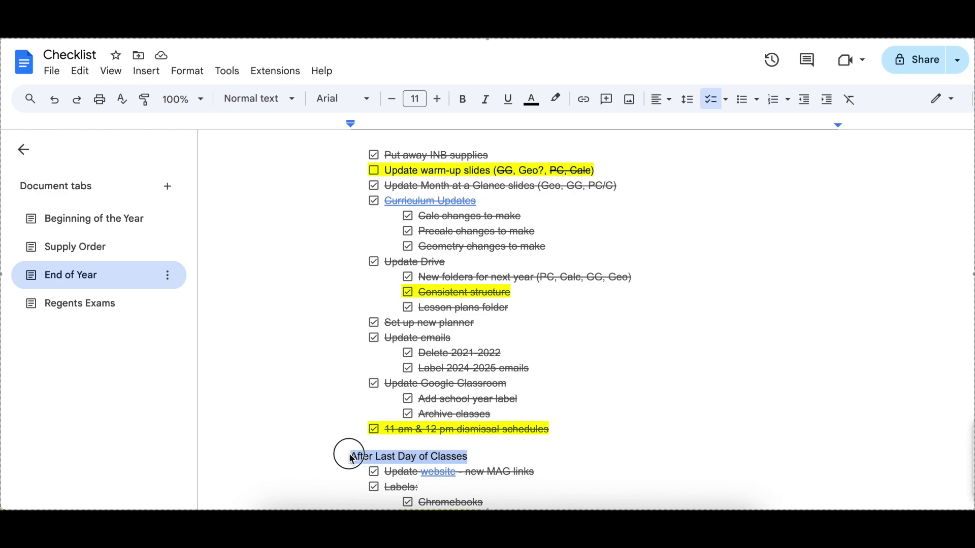
key(ctrl+b)
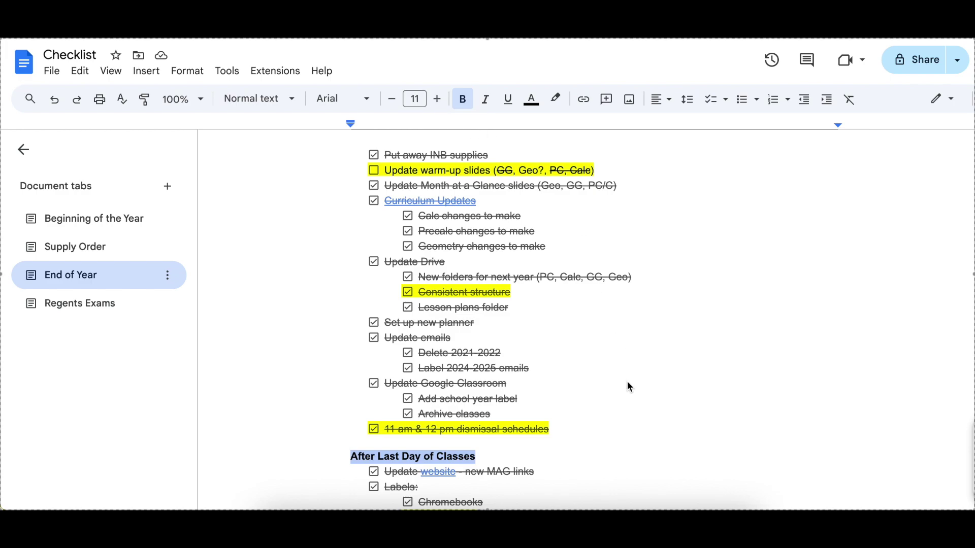
click(553, 418)
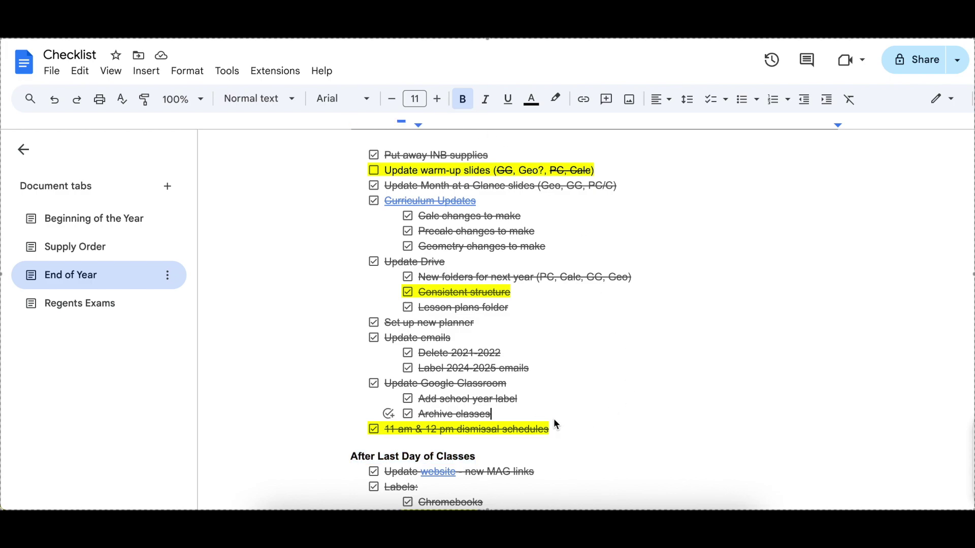
scroll(633, 383, down, 3)
scroll(634, 386, down, 1)
scroll(634, 387, up, 4)
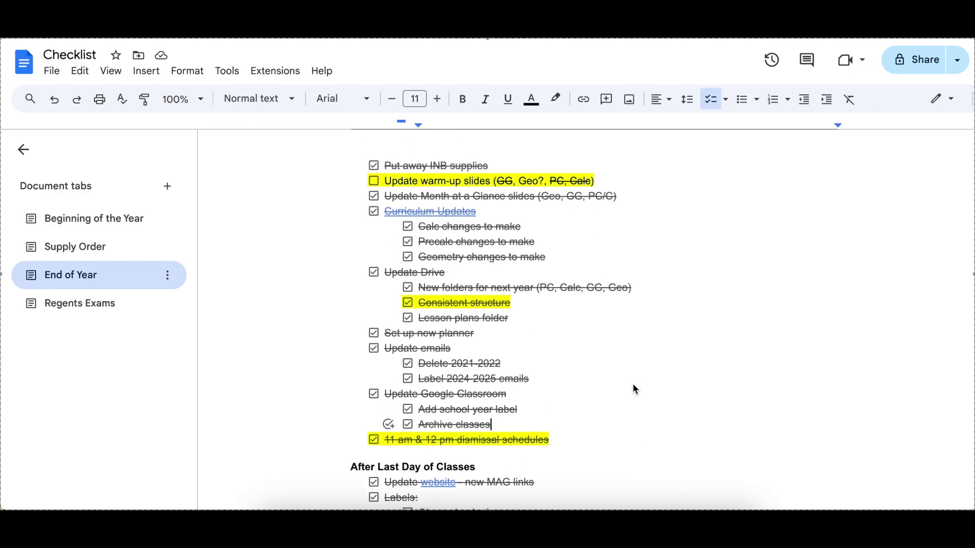
scroll(411, 192, up, 1)
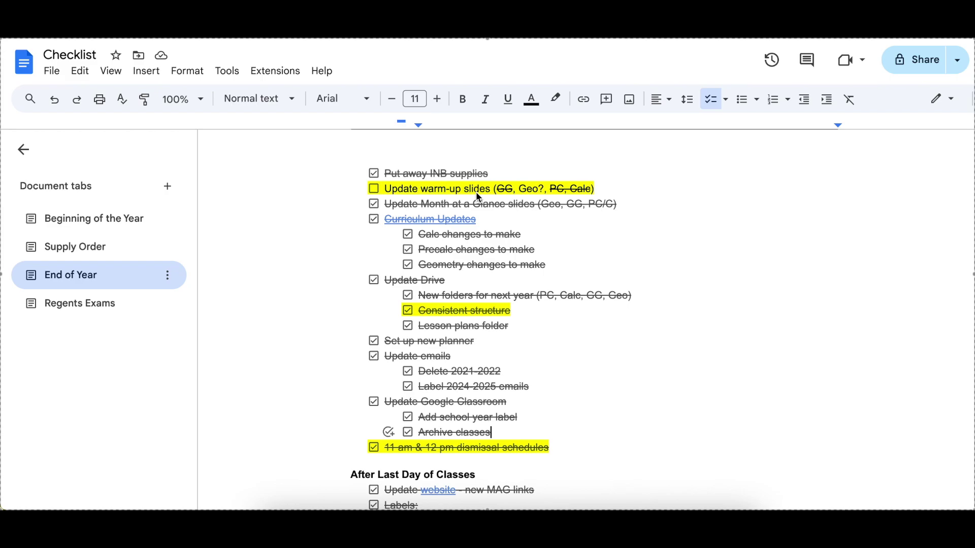
- Delete the Update warm-up slides, Consistent structure and 11 am & 12 pm dismissal schedules lines
click(96, 219)
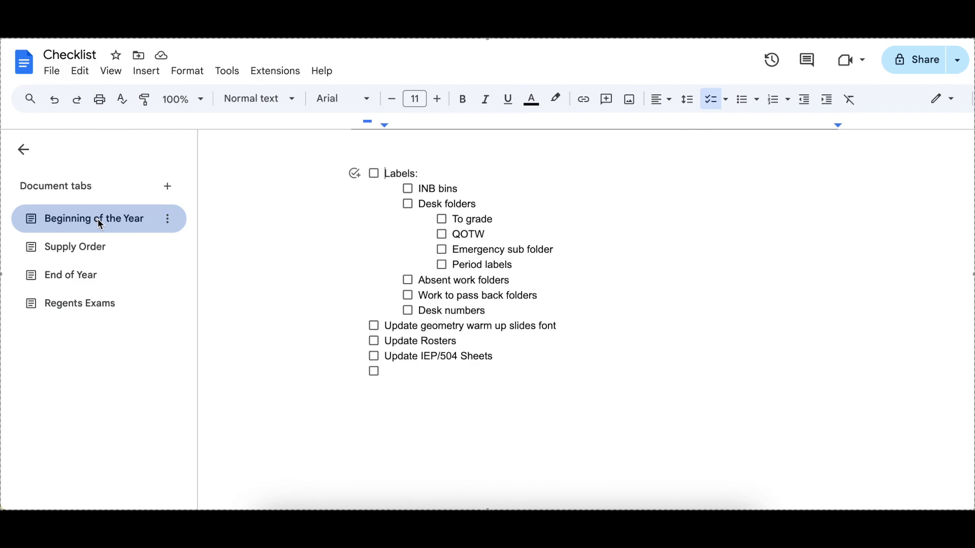
drag(564, 329, 390, 335)
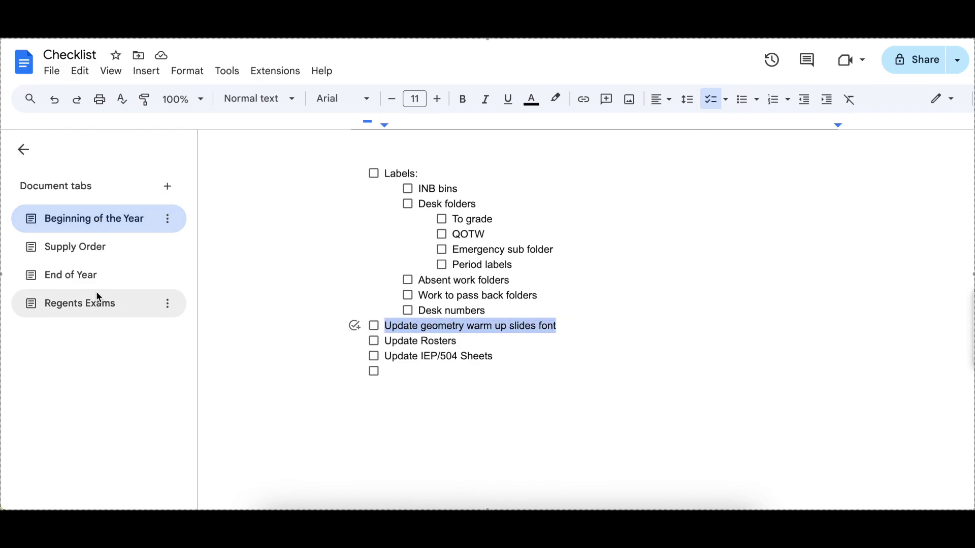
click(80, 275)
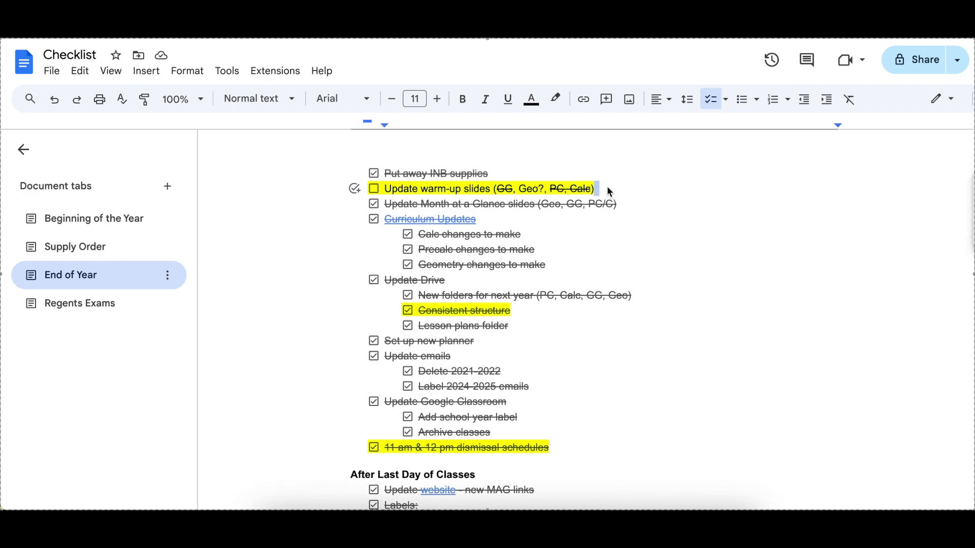
drag(620, 190, 390, 191)
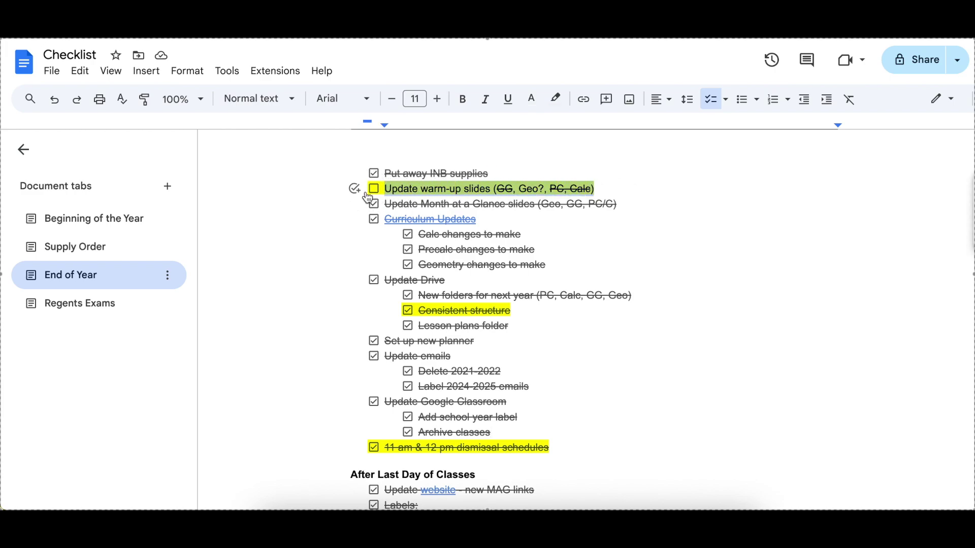
key(BackSpace)
key(BackSpace)
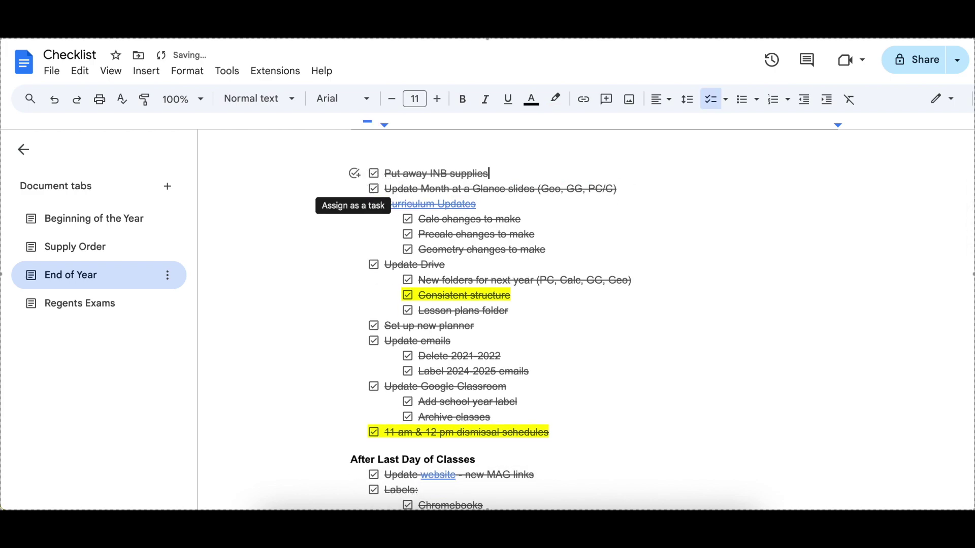
drag(513, 295, 389, 295)
key(BackSpace)
key(BackSpace)
key(BackSpace)
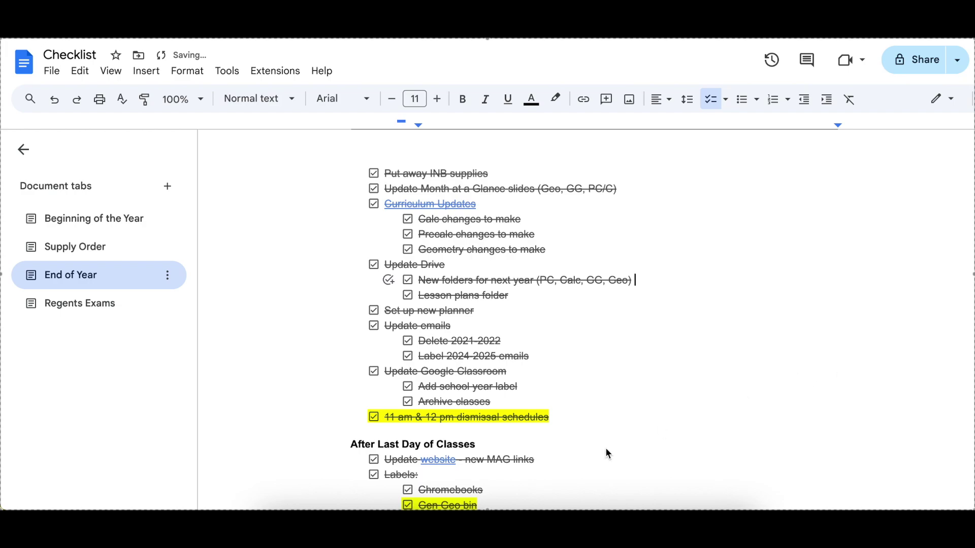
drag(515, 418, 394, 424)
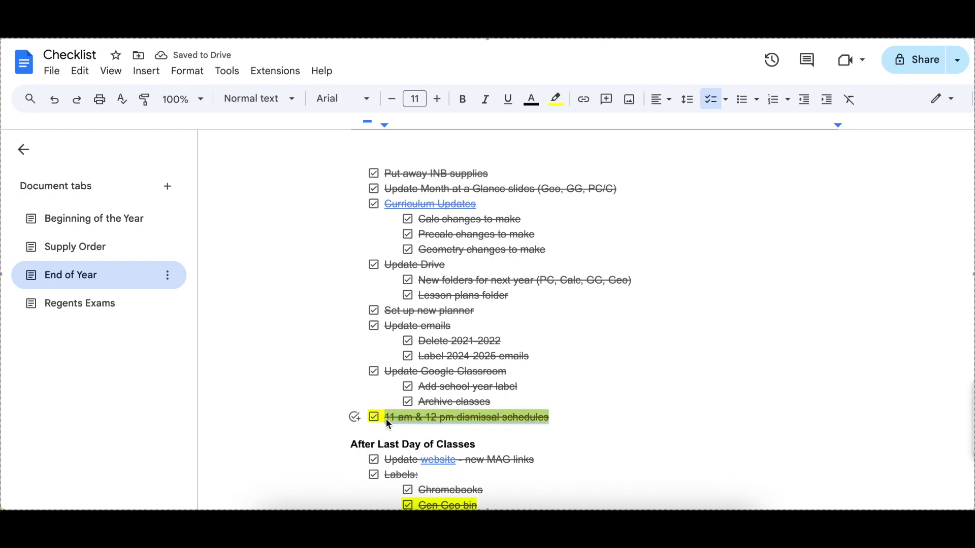
key(BackSpace)
key(BackSpace)
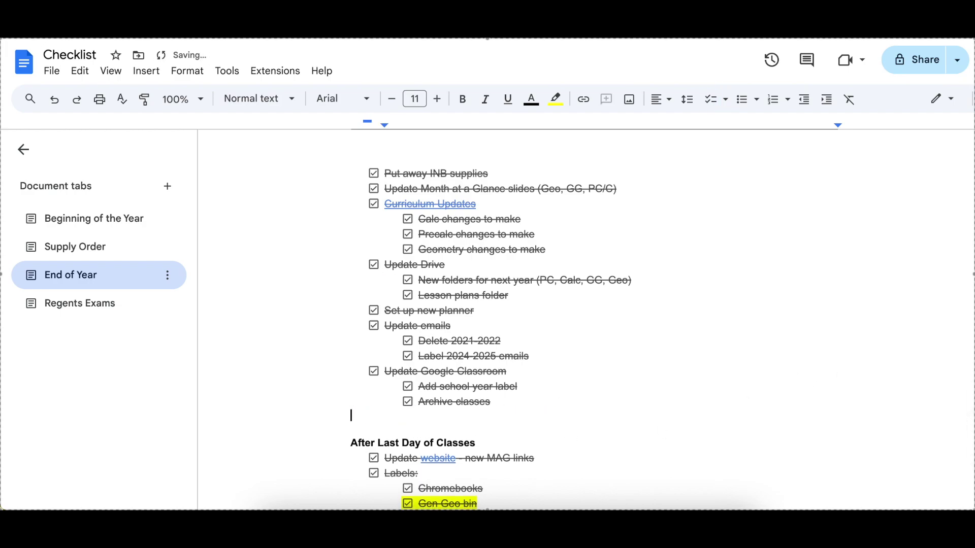
key(BackSpace)
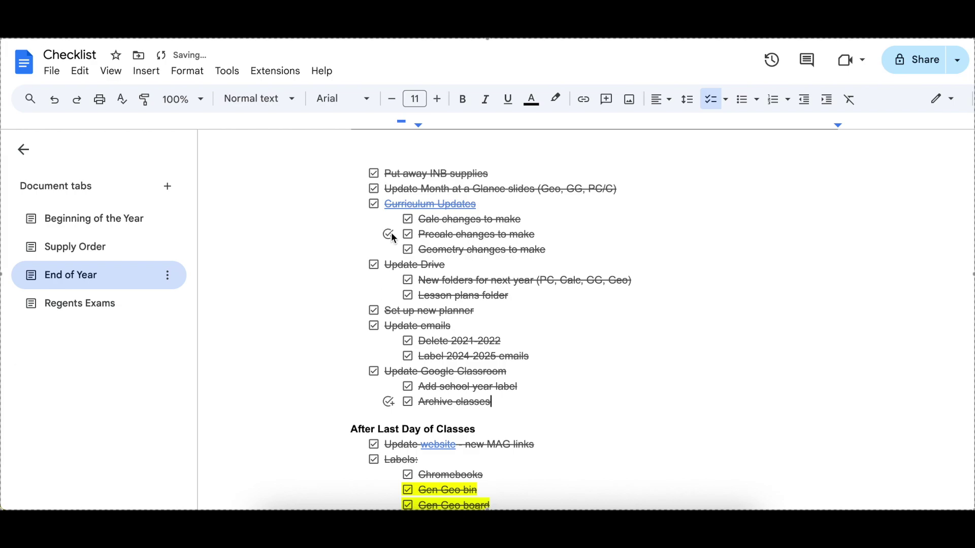
- Uncheck Put away INB supplies through Update Drive, including the Calc, Precalc and Geometry items
click(375, 173)
click(374, 189)
click(375, 204)
click(408, 219)
click(408, 235)
click(407, 250)
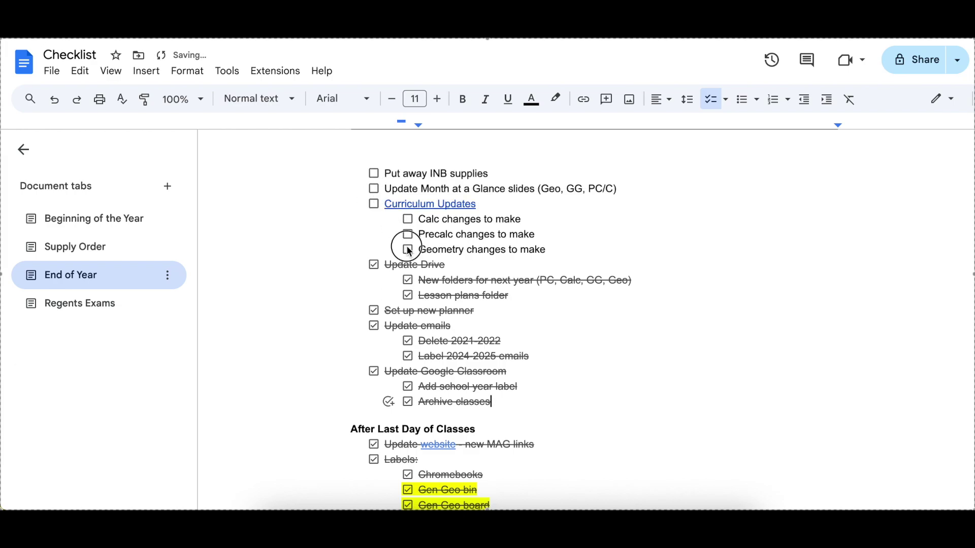
click(374, 265)
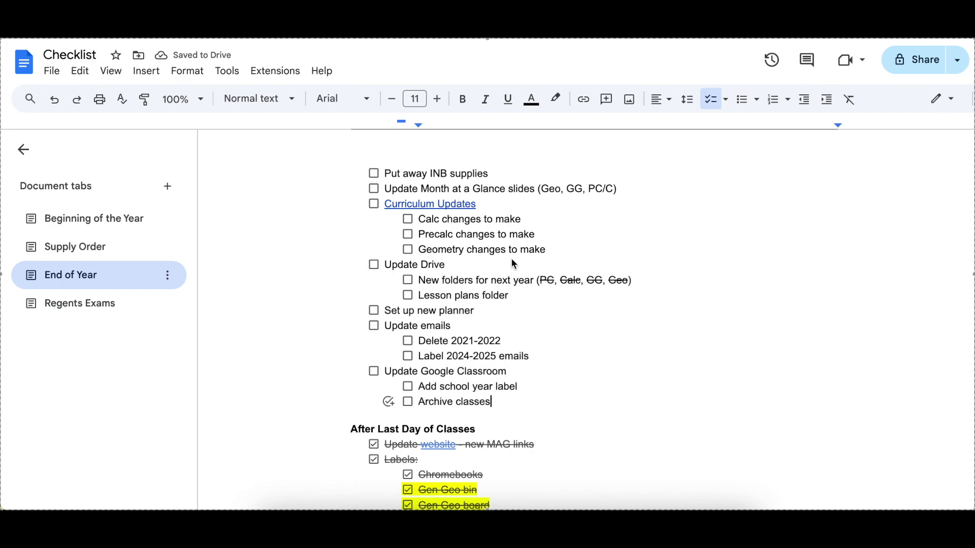
- After cancelling a link on 'make', change the Delete emails years from 2021-2022 to 2022-2023
double_click(511, 220)
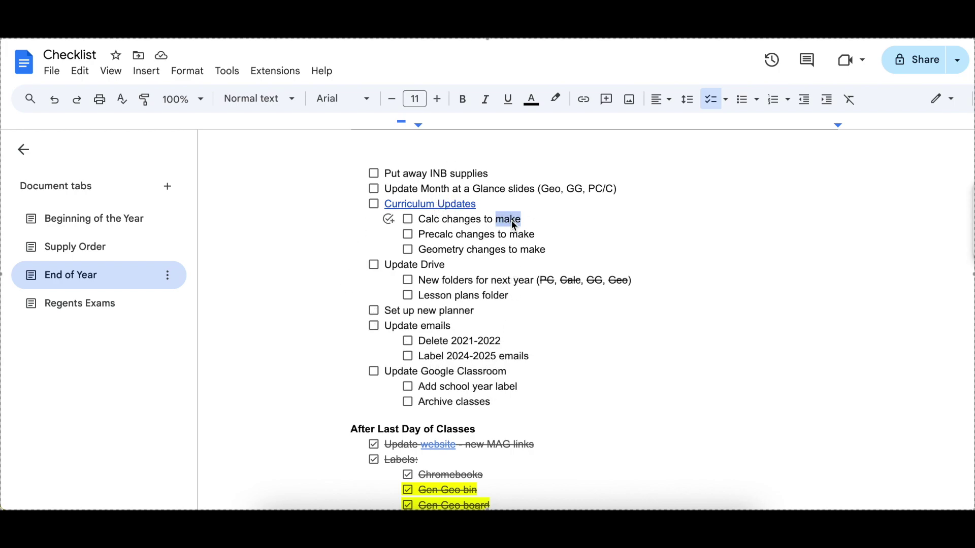
key(ctrl+k)
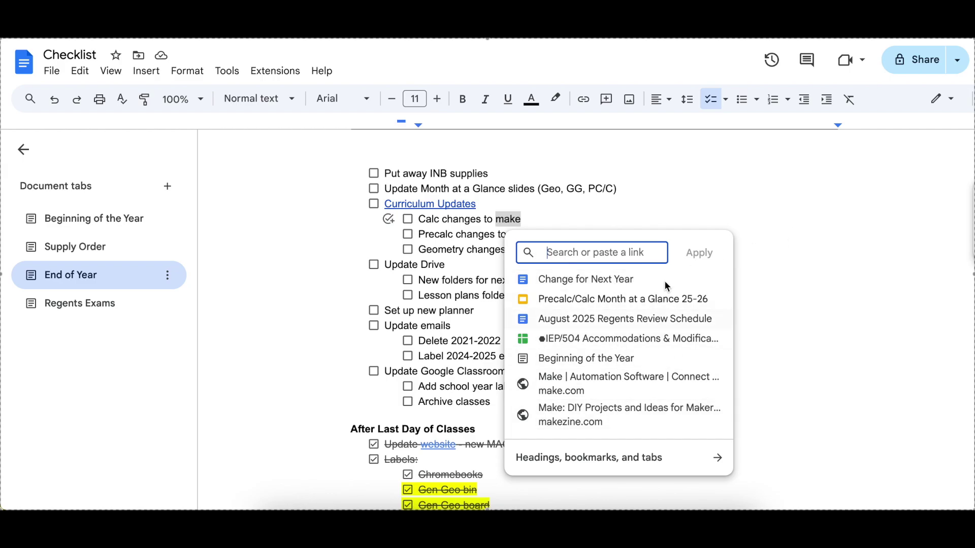
click(648, 179)
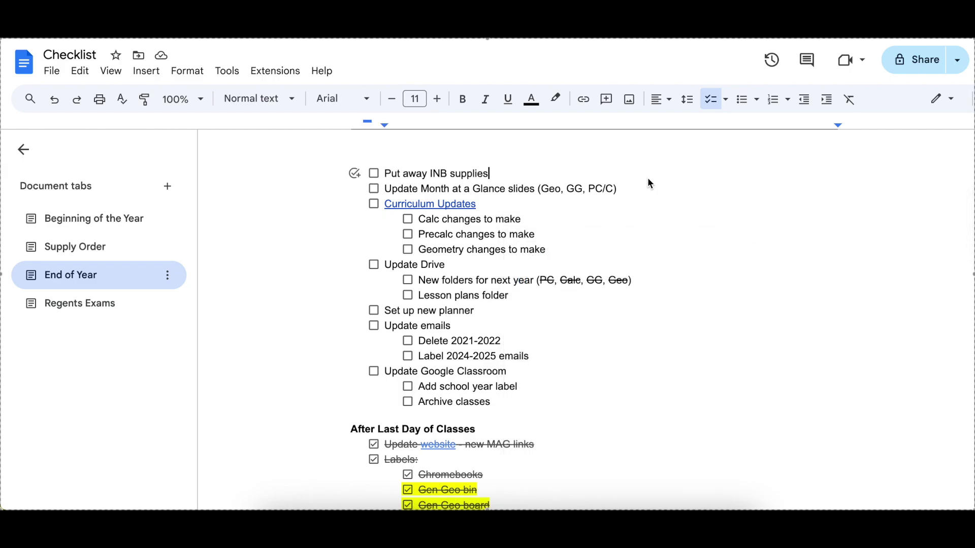
click(475, 341)
key(BackSpace)
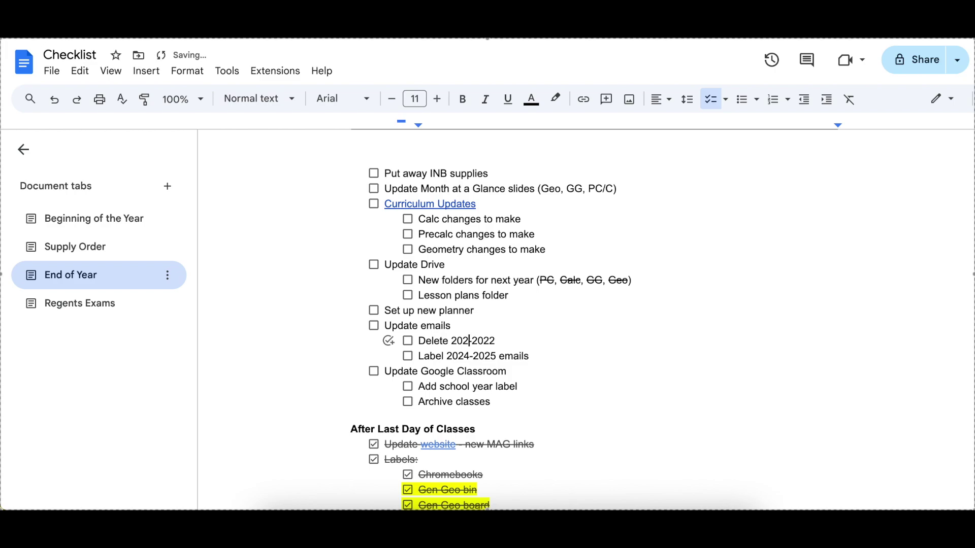
text(2)
key(Right)
key(Right)
key(Right)
key(Right)
key(Right)
key(BackSpace)
text(3)
- Change the Label emails years to 2025-2026
key(Down)
key(Left)
key(Left)
key(Left)
key(Left)
key(Left)
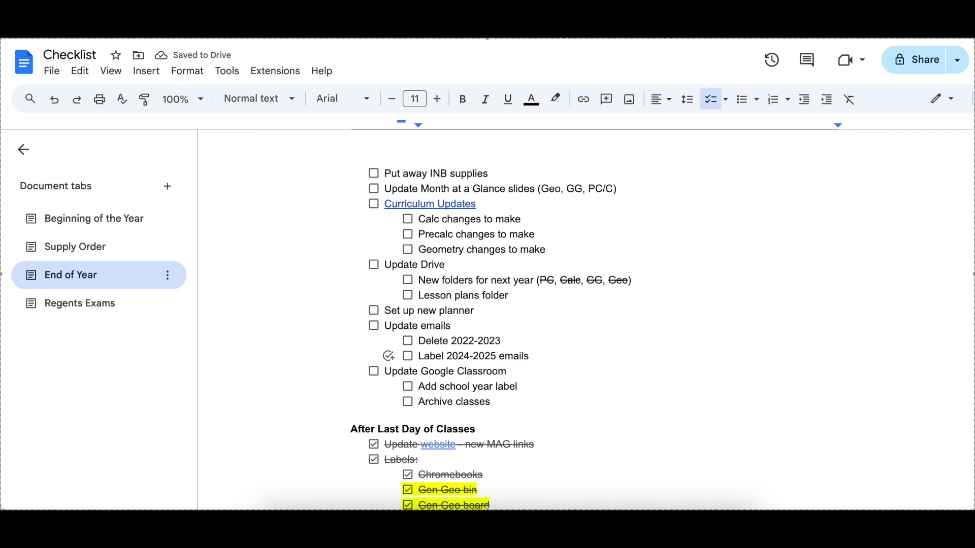
key(BackSpace)
text(5)
key(Right)
key(Right)
key(Right)
key(Right)
key(Right)
key(BackSpace)
text(6)
- Delete the finished Gen Geo bin, Gen Geo board, Math 7 books and Fix items, then select the desk arrangement line
scroll(482, 371, down, 3)
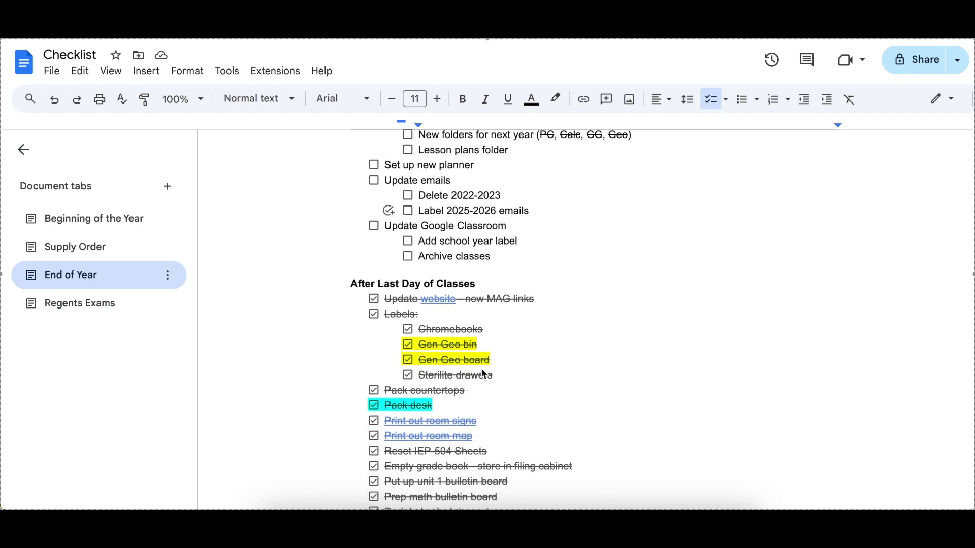
scroll(483, 372, down, 3)
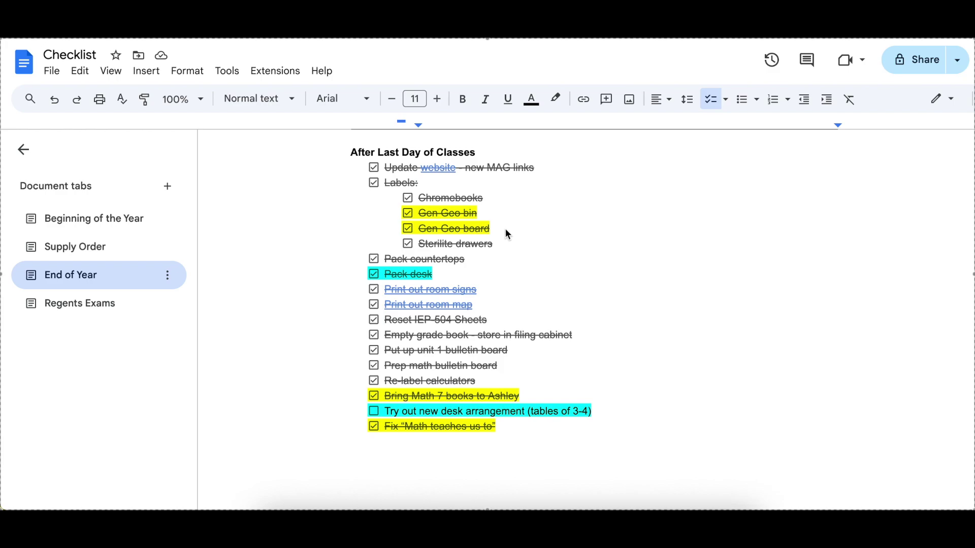
drag(510, 227, 419, 218)
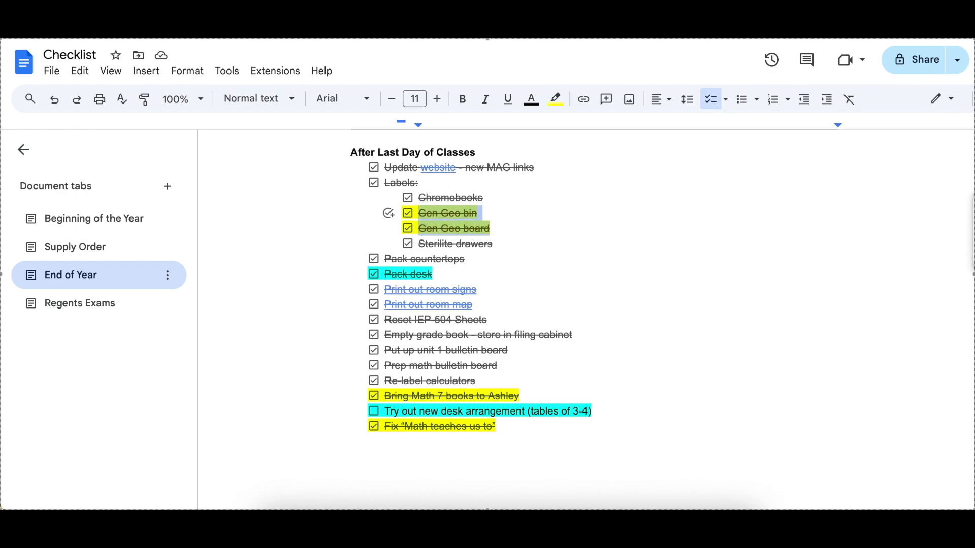
key(BackSpace)
key(BackSpace)
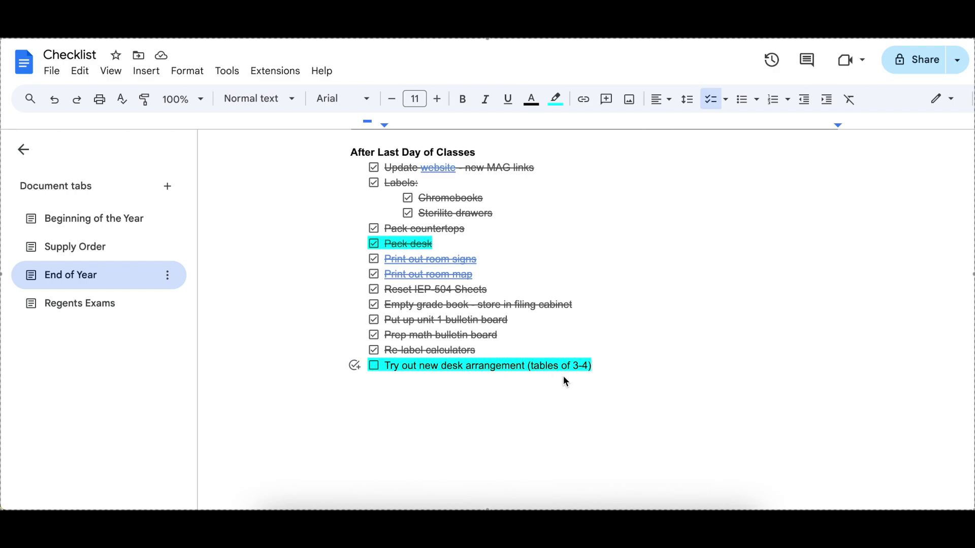
drag(598, 368, 392, 375)
key(ctrl+c)
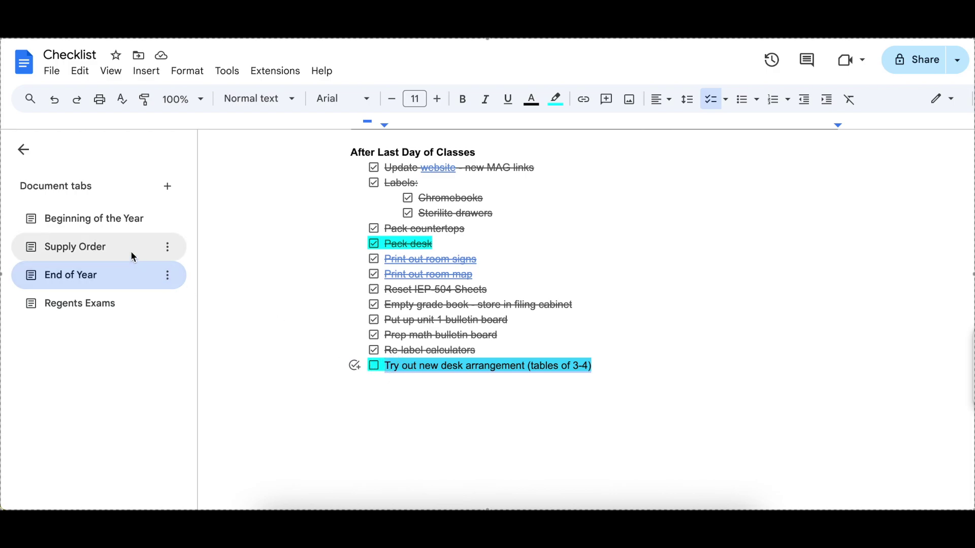
- Paste the desk arrangement item as a new Beginning of the Year checklist line with no highlight
click(124, 219)
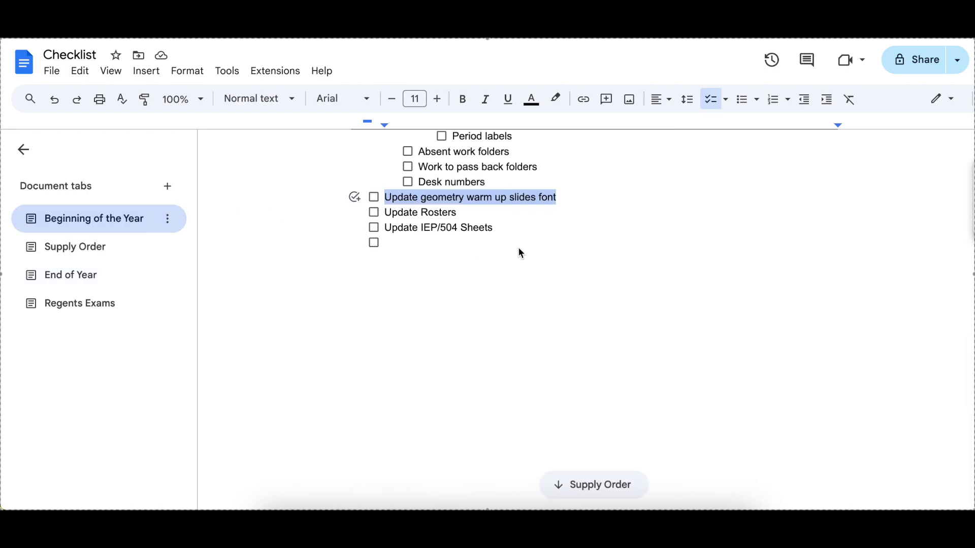
scroll(520, 252, up, 3)
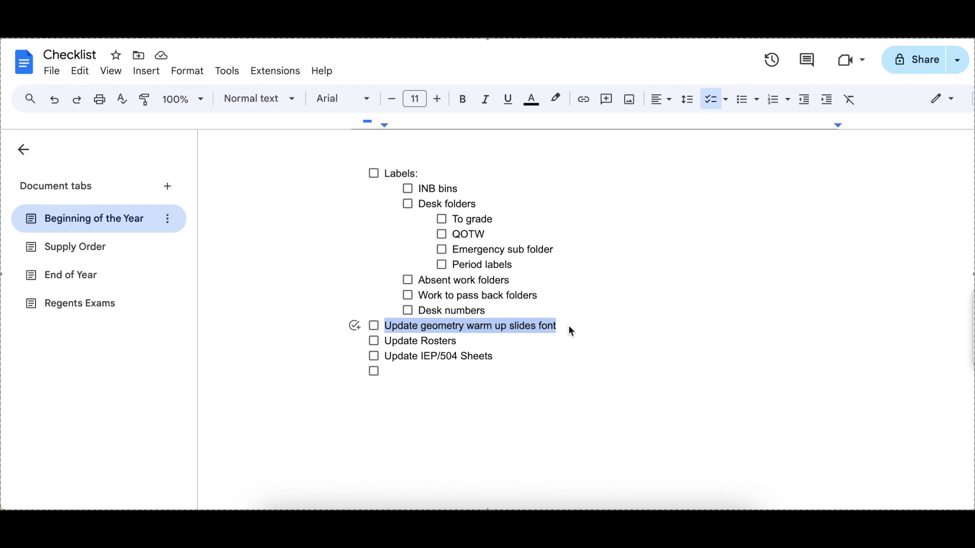
click(570, 326)
key(Return)
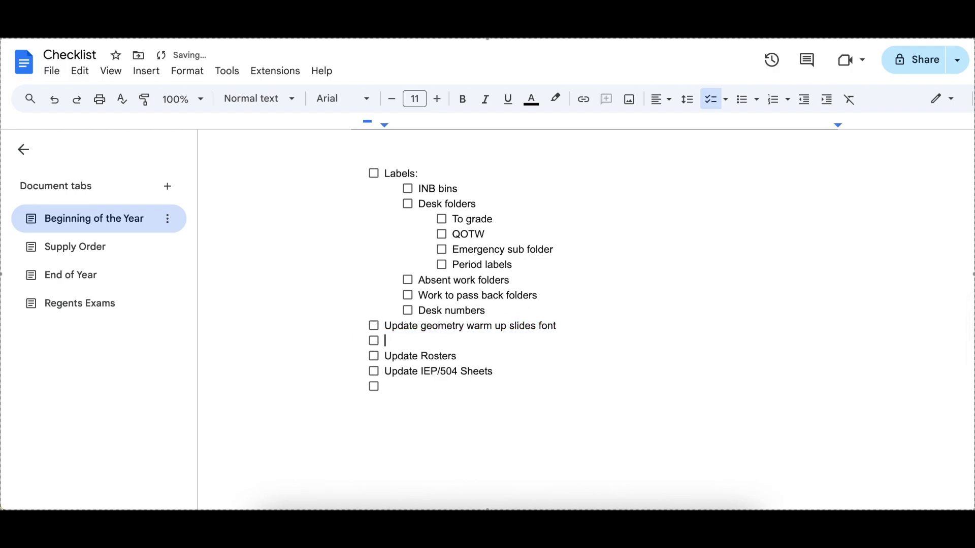
key(ctrl+v)
drag(600, 343, 359, 337)
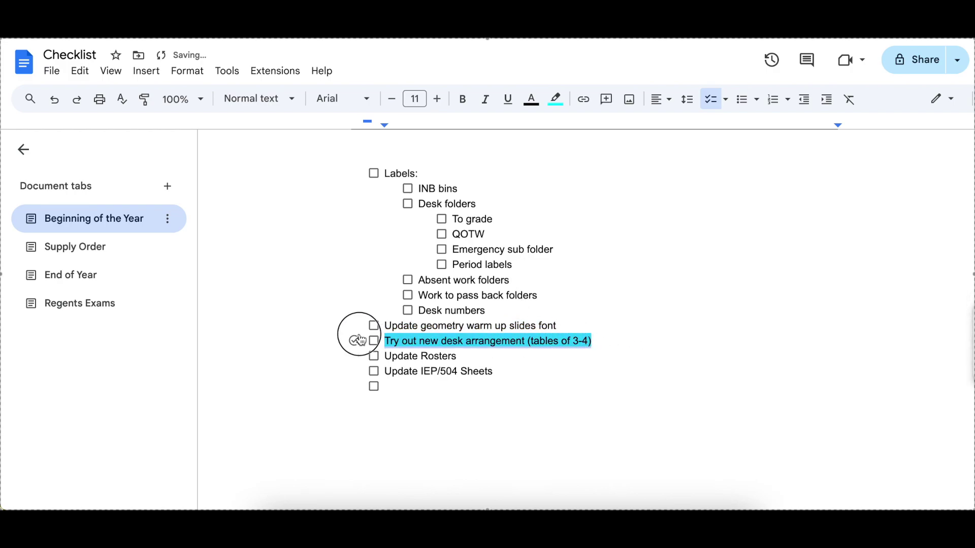
click(555, 99)
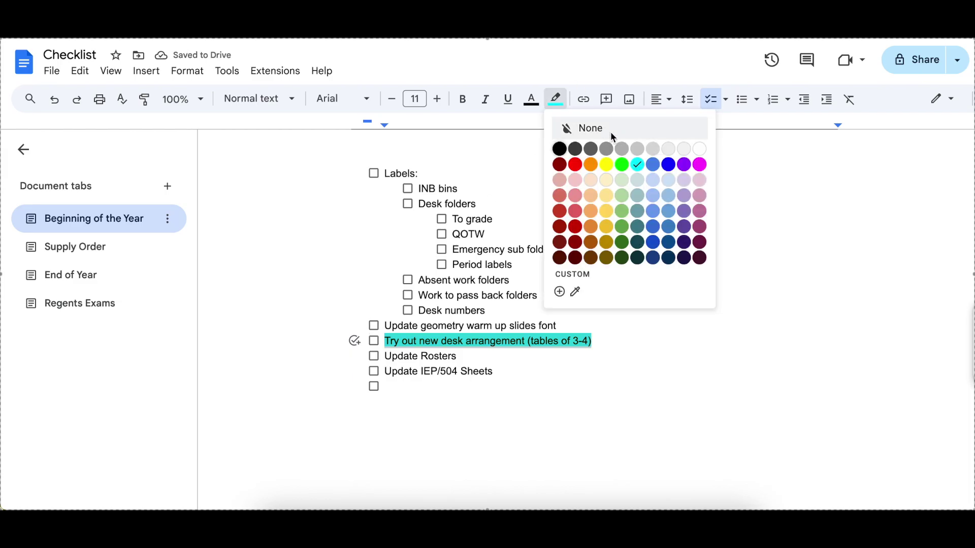
click(610, 131)
- In End of Year, remove Pack desk's highlight and delete the desk arrangement line
click(78, 276)
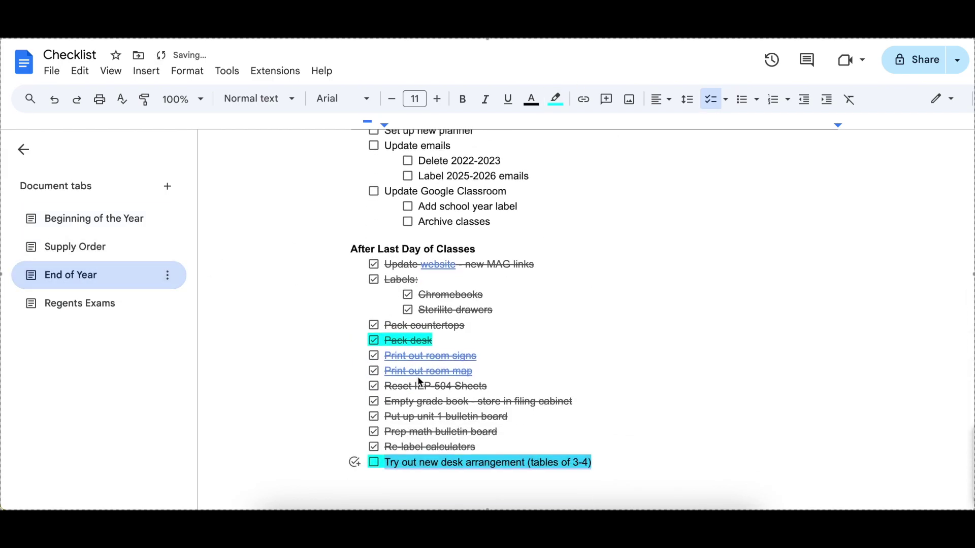
click(460, 342)
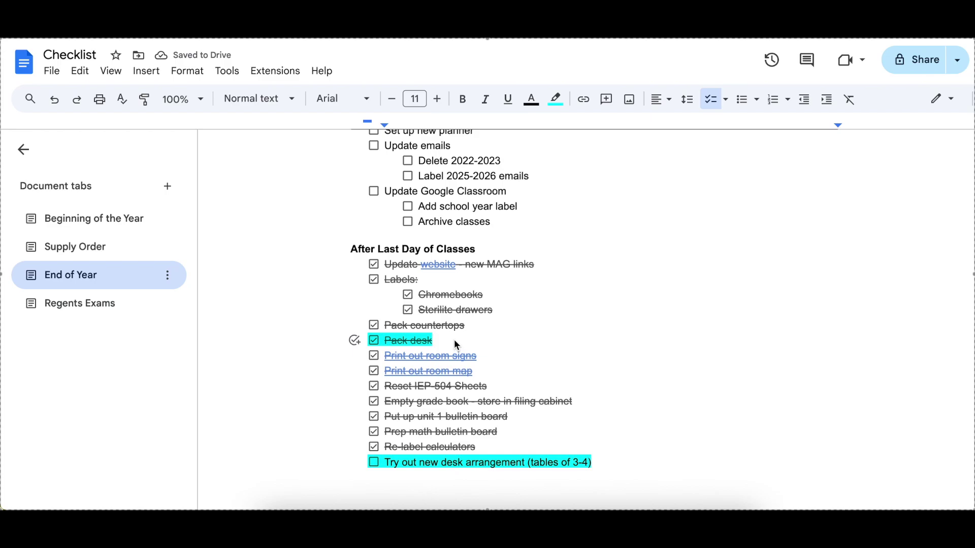
drag(456, 345, 378, 340)
click(556, 100)
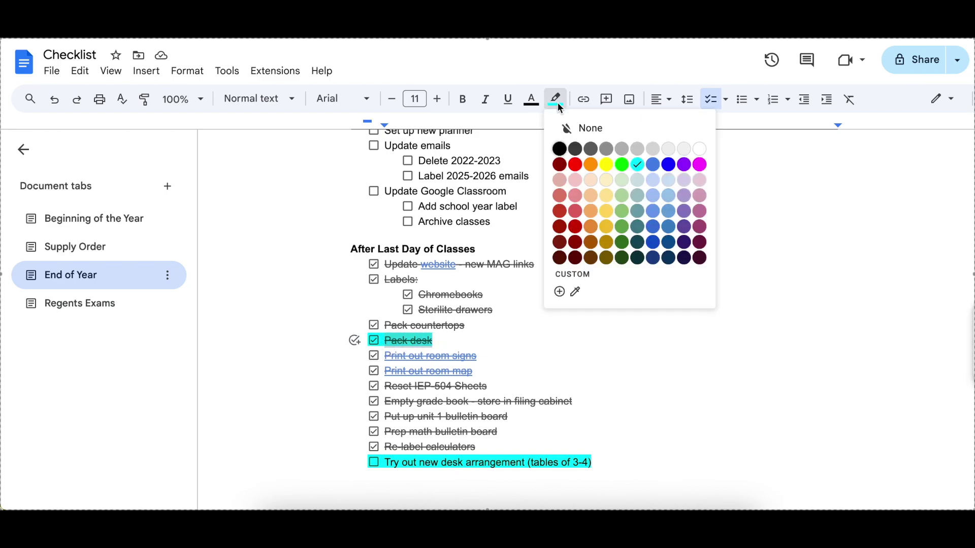
click(584, 127)
drag(594, 464, 367, 470)
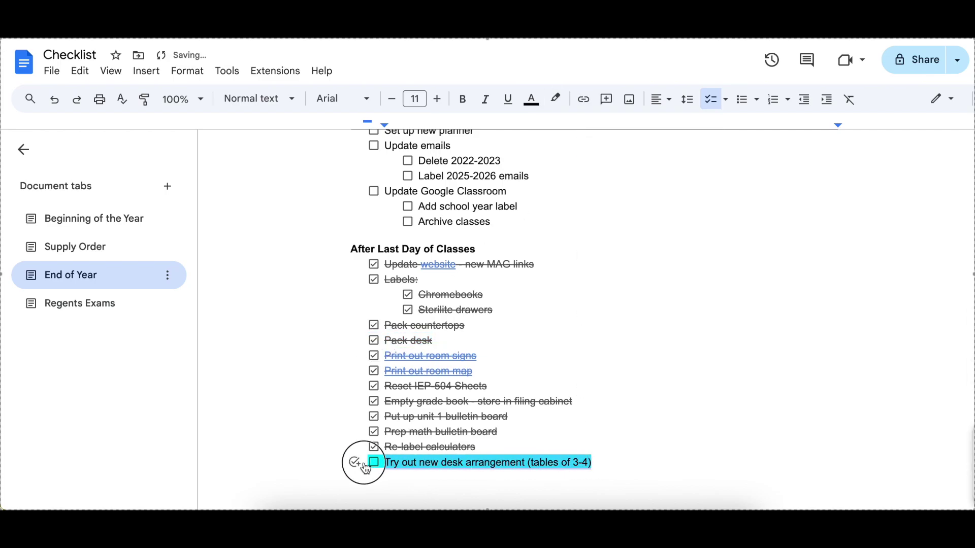
key(BackSpace)
key(BackSpace)
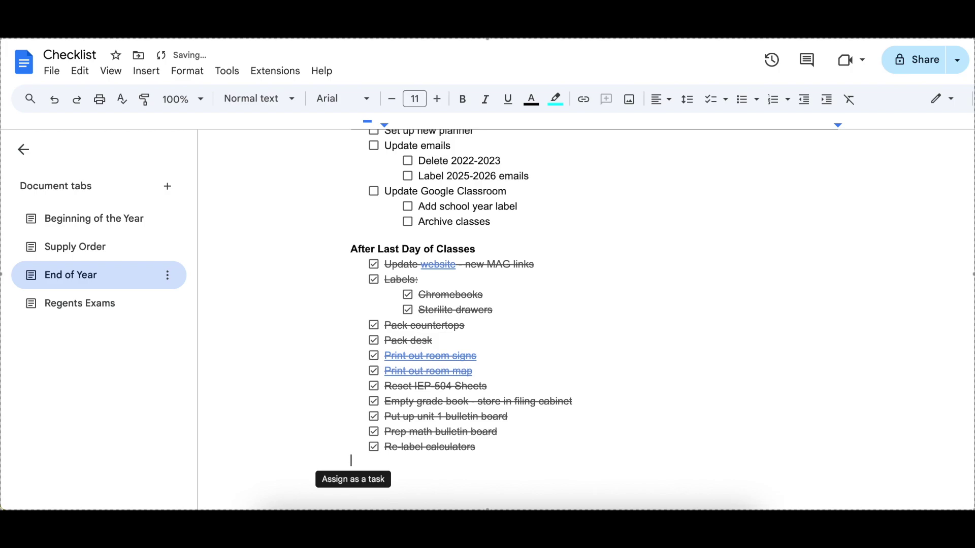
key(BackSpace)
- Uncheck Update website through Print out room map, including Labels, Chromebooks, Sterilite drawers and Pack desk
click(374, 265)
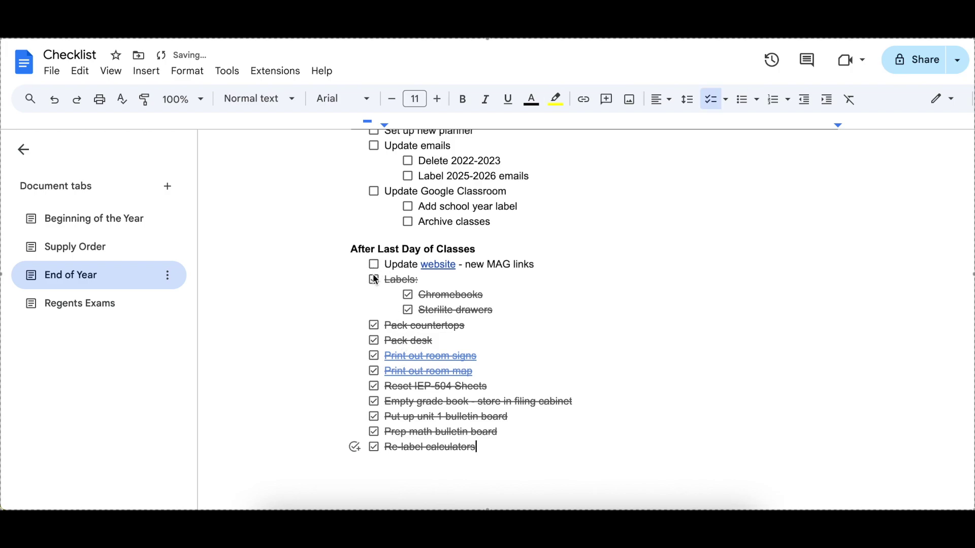
click(374, 280)
click(408, 295)
click(408, 310)
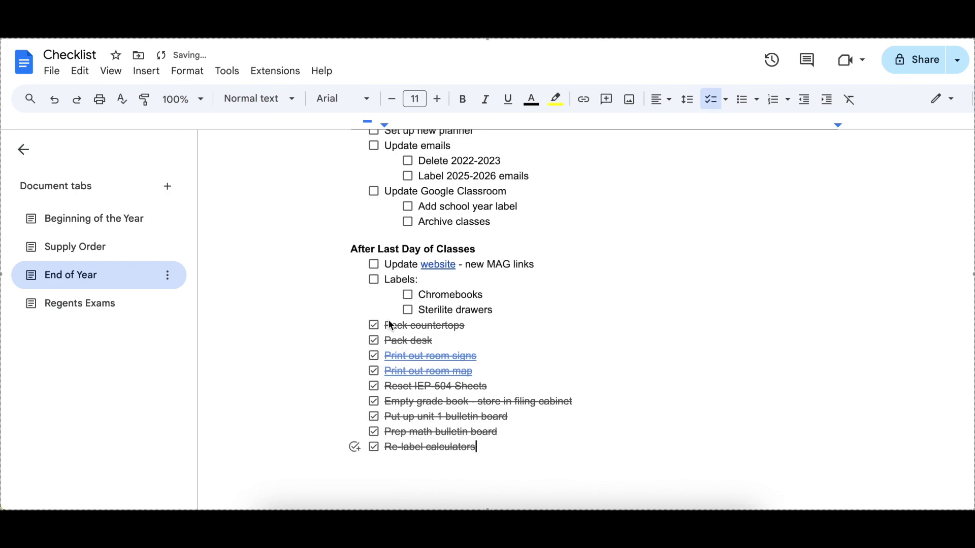
click(374, 325)
click(374, 341)
click(374, 356)
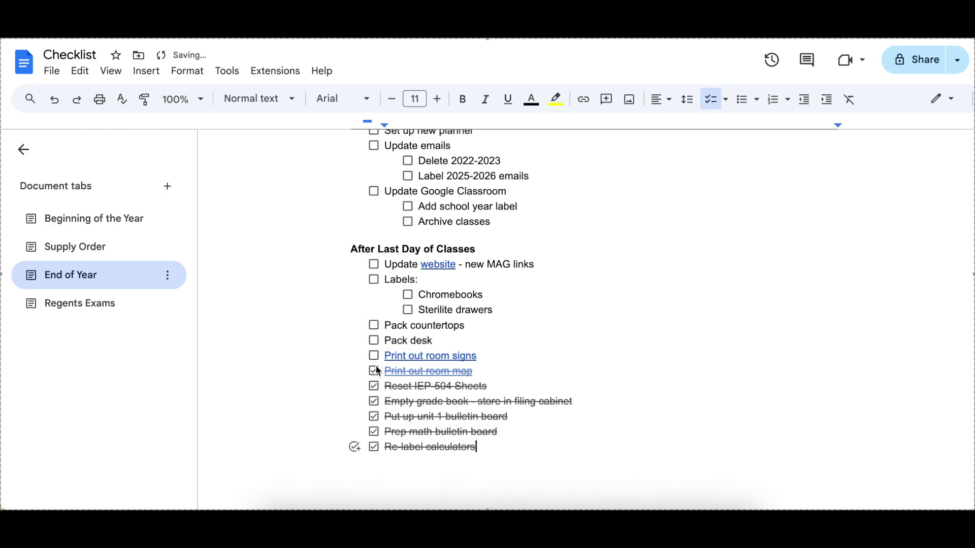
click(374, 371)
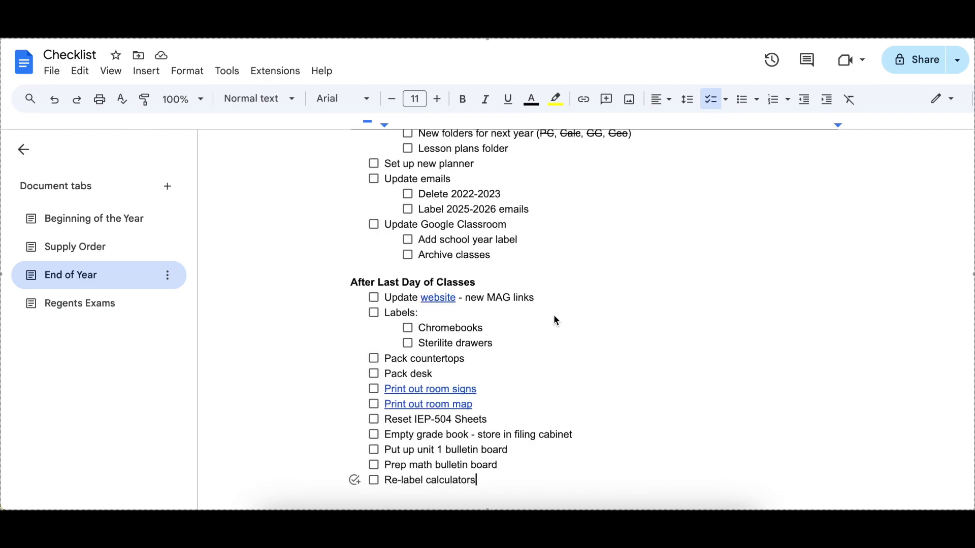
scroll(555, 318, up, 2)
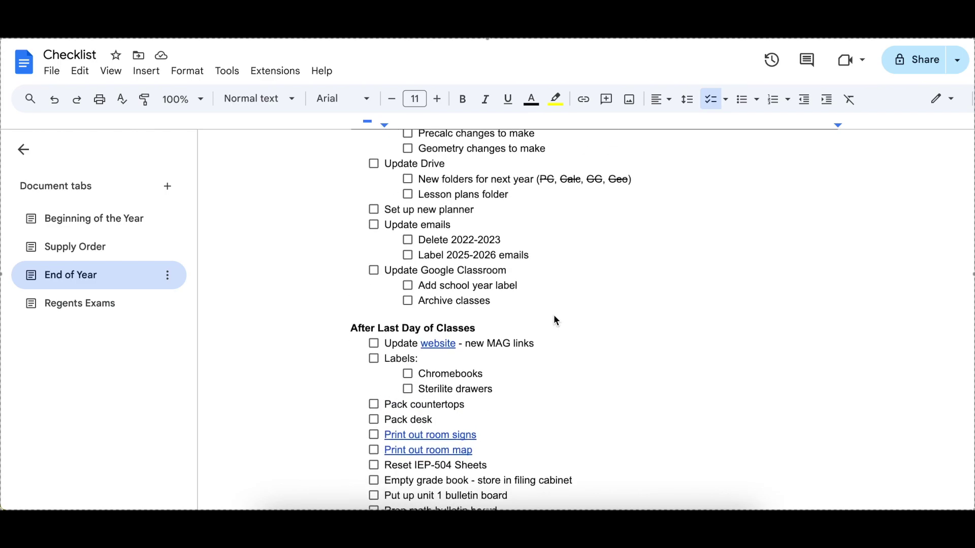
scroll(555, 319, up, 2)
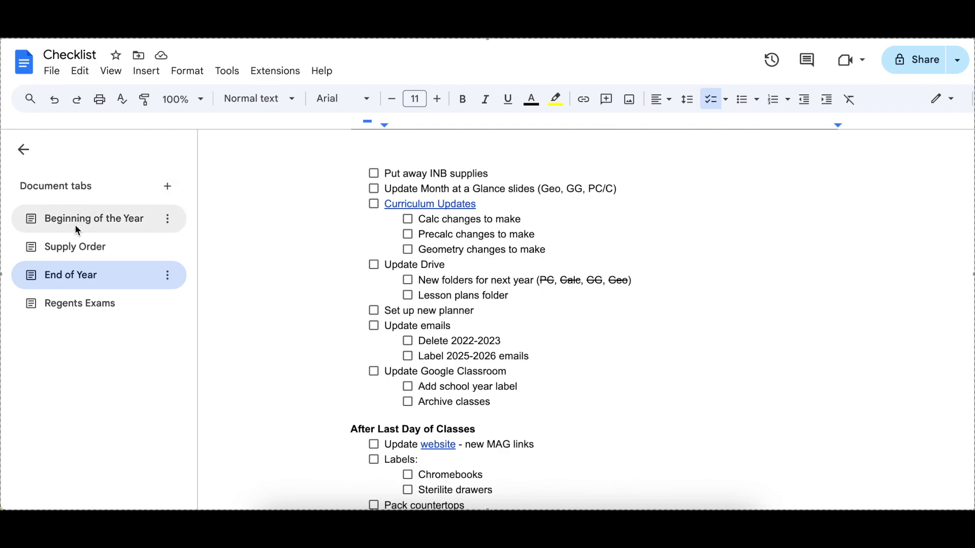
- Browse the Beginning of the Year, Supply Order, End of Year and Regents Exams tabs, ending on Beginning of the Year
click(59, 221)
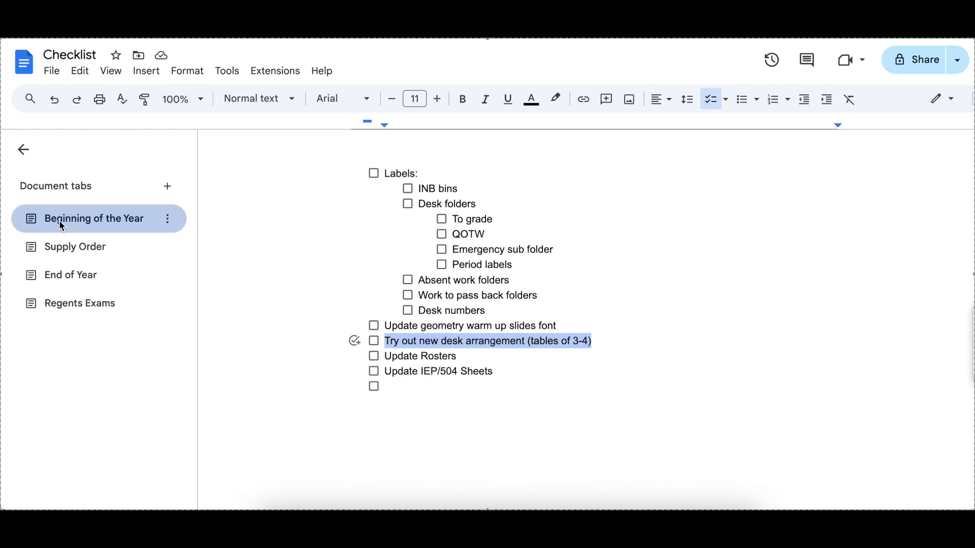
click(612, 349)
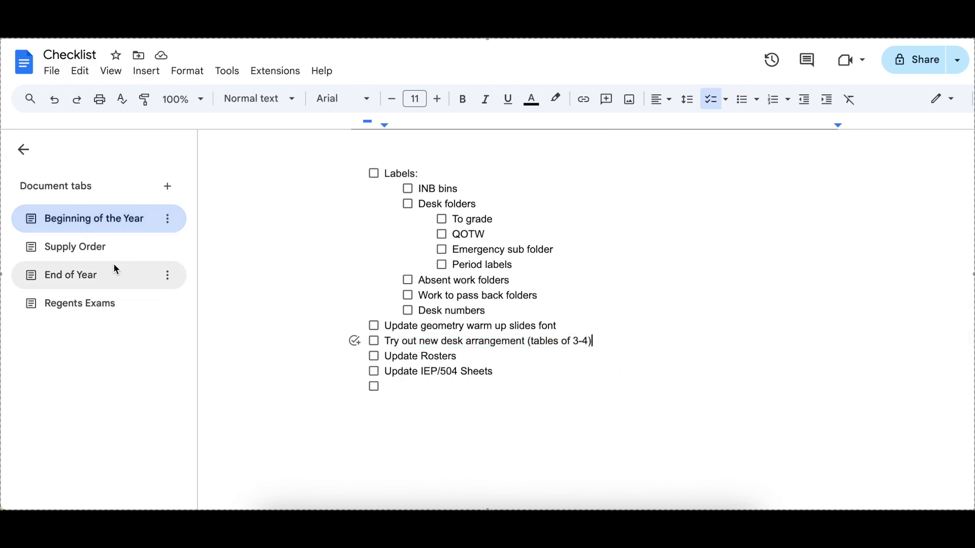
click(97, 247)
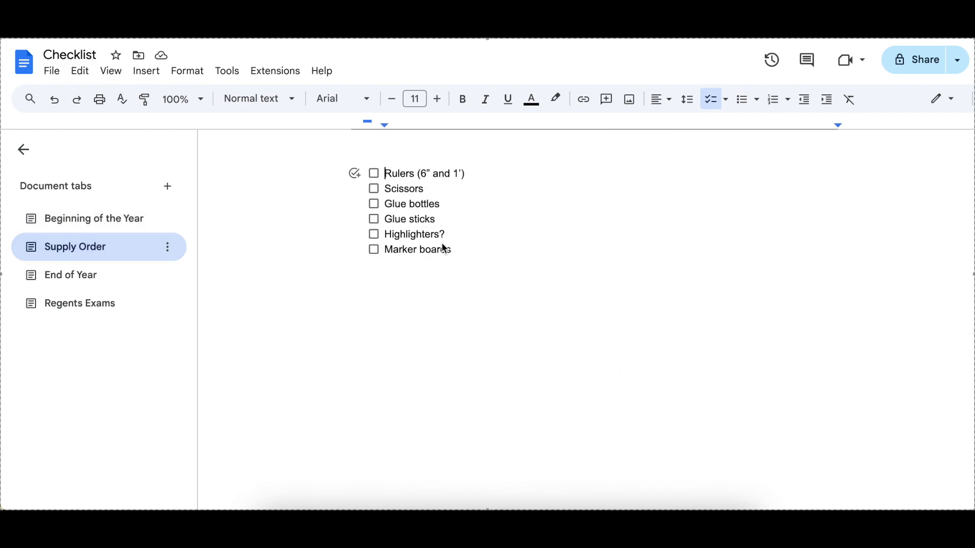
click(104, 277)
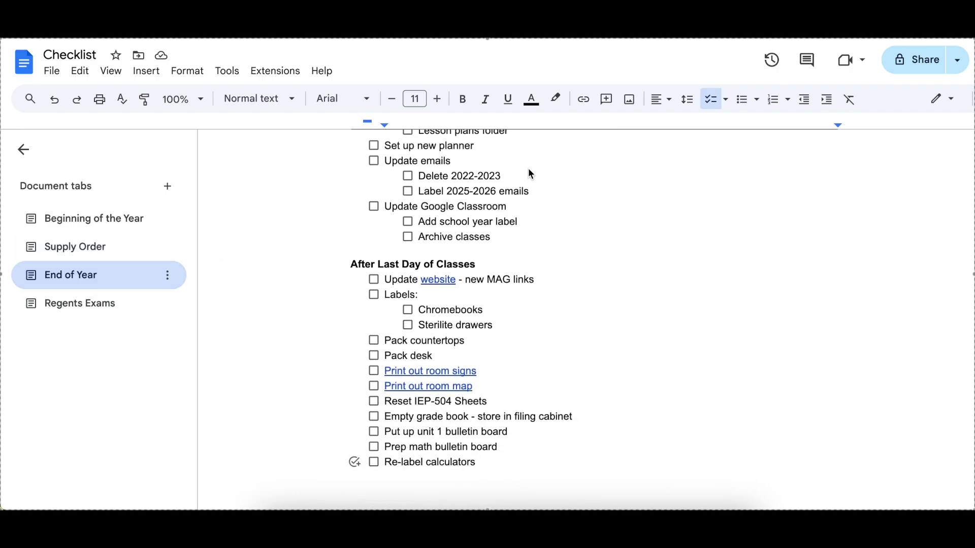
scroll(531, 311, up, 3)
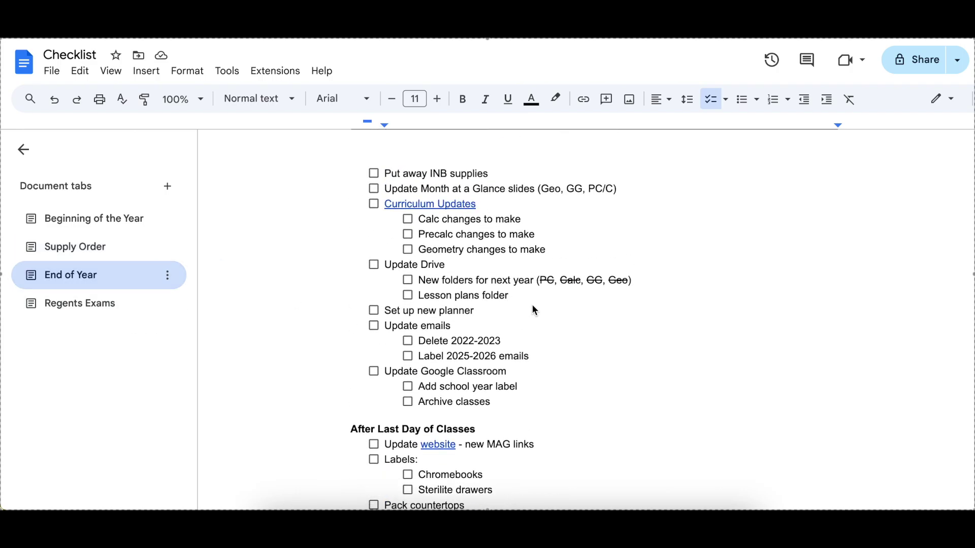
click(103, 304)
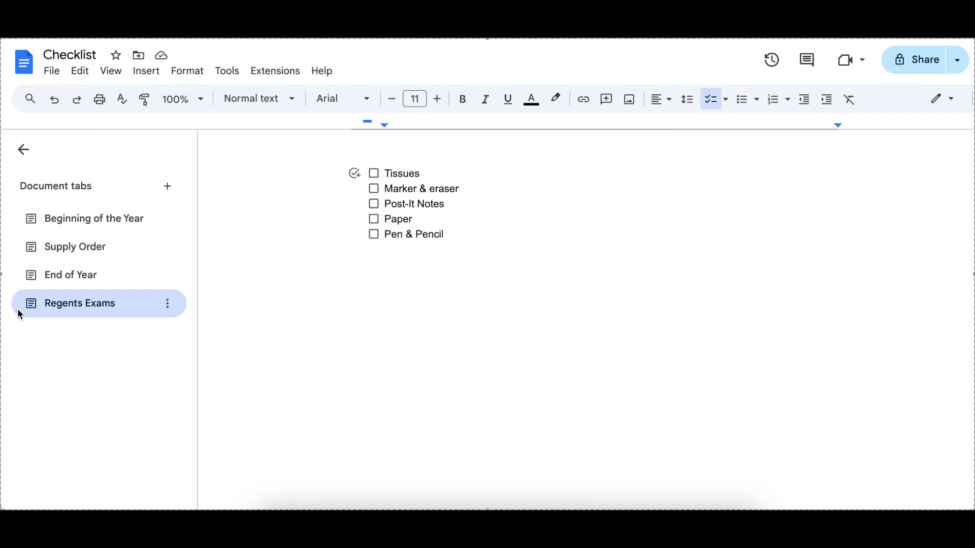
click(73, 222)
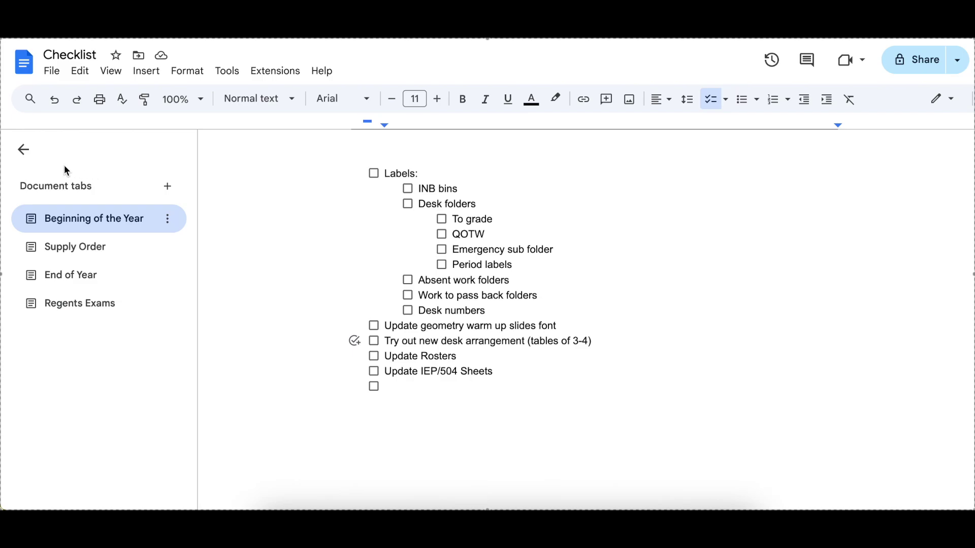
- Hide and reshow the tabs panel, then add a new Tab 5 after Regents Exams
click(24, 154)
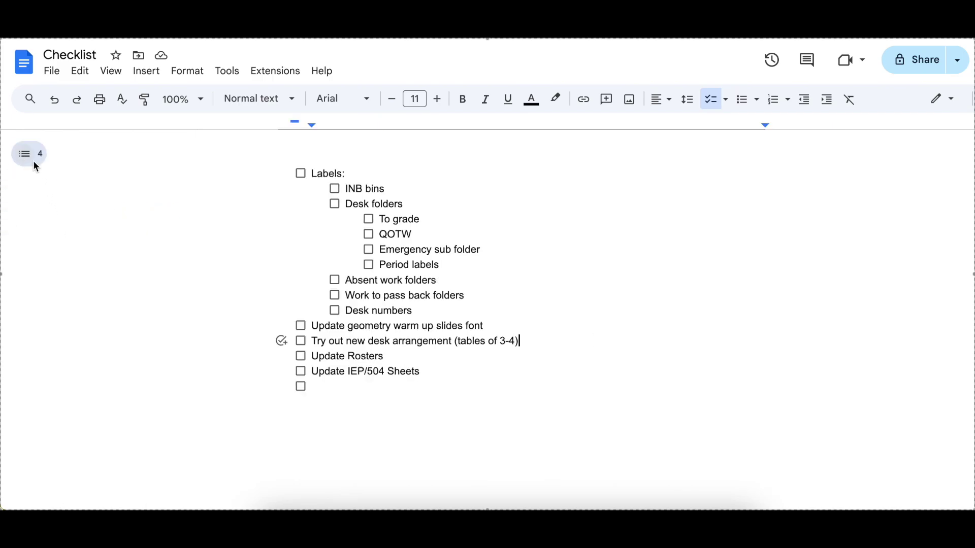
click(32, 159)
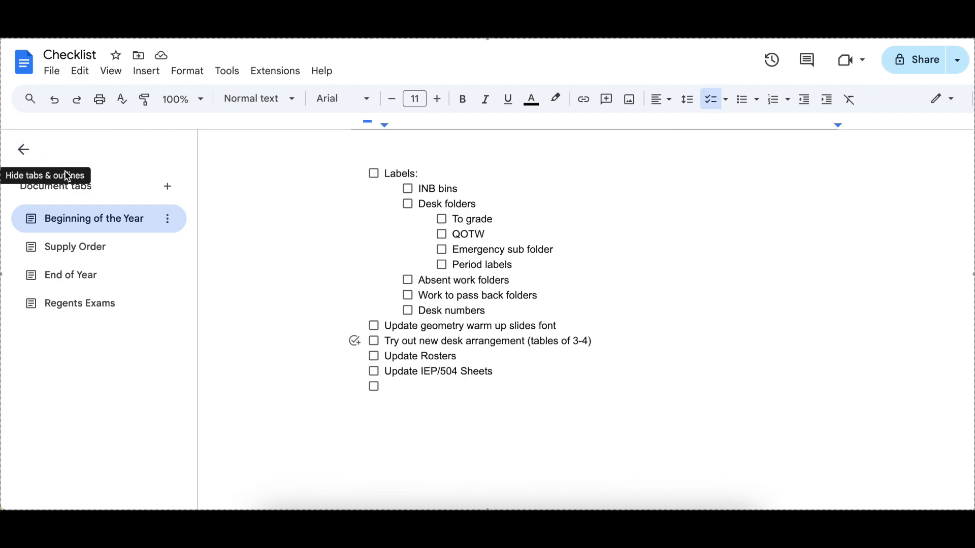
click(168, 186)
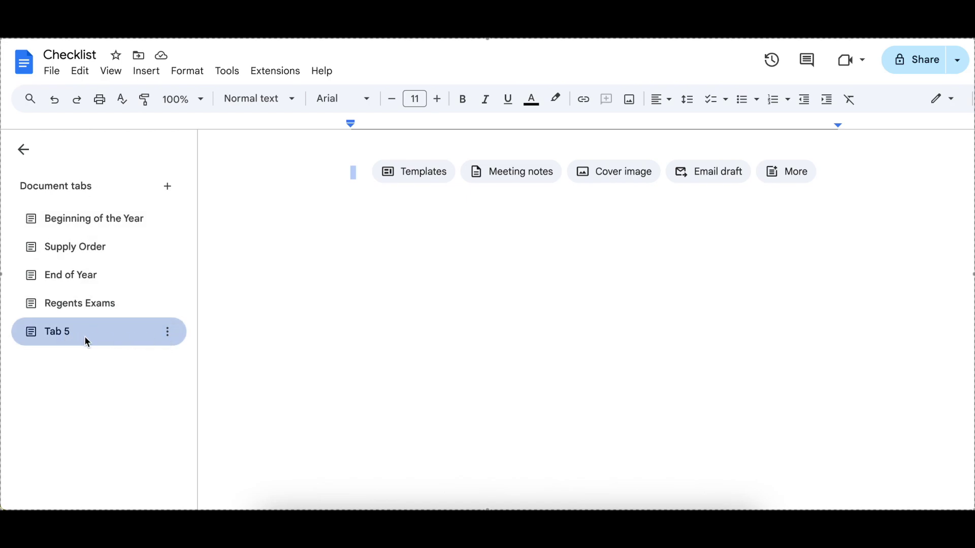
- Add a Tab 6 subtab under Tab 5, delete it, then start renaming Tab 5
click(167, 336)
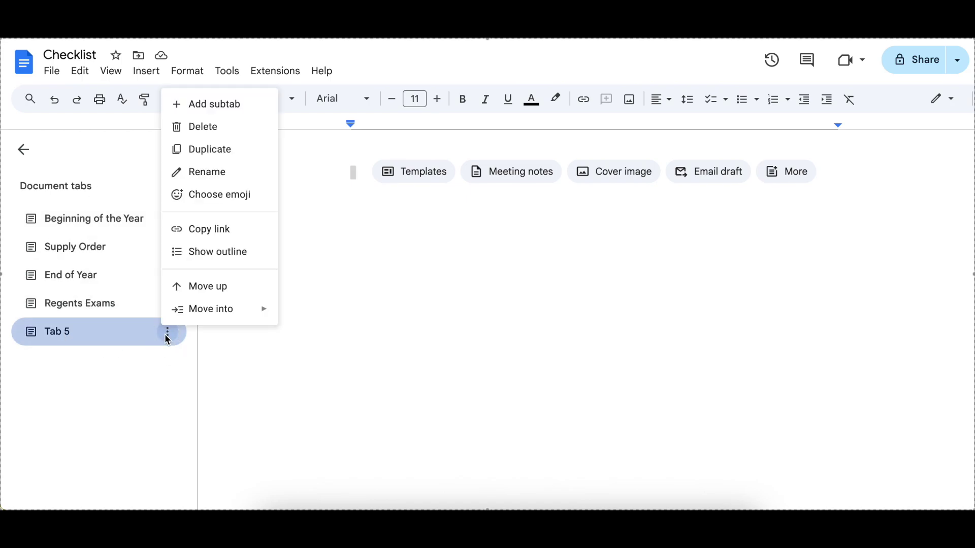
click(231, 112)
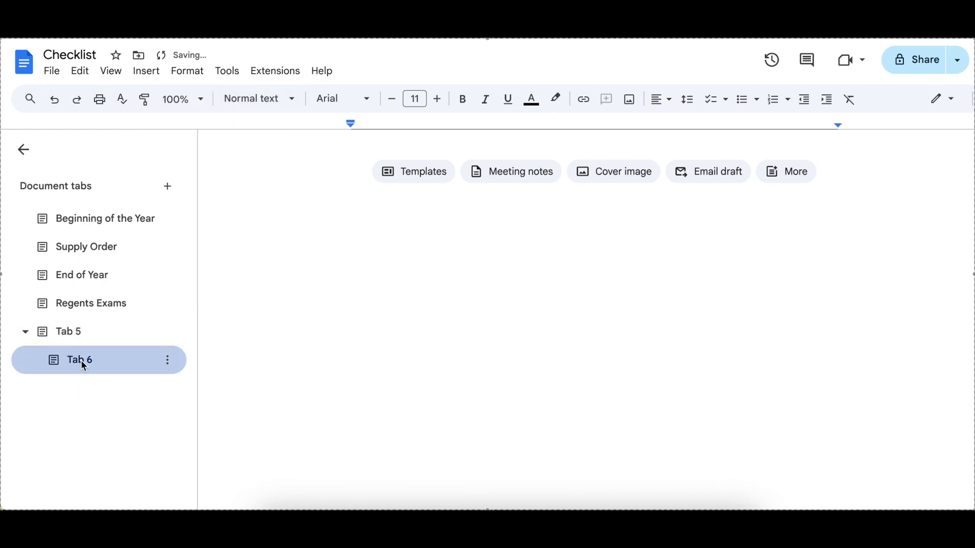
click(168, 361)
click(230, 178)
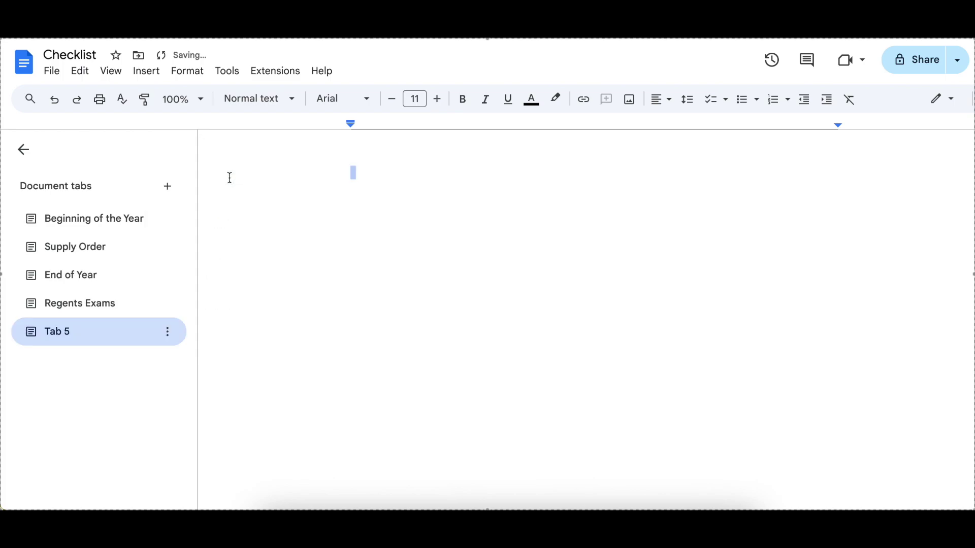
click(168, 332)
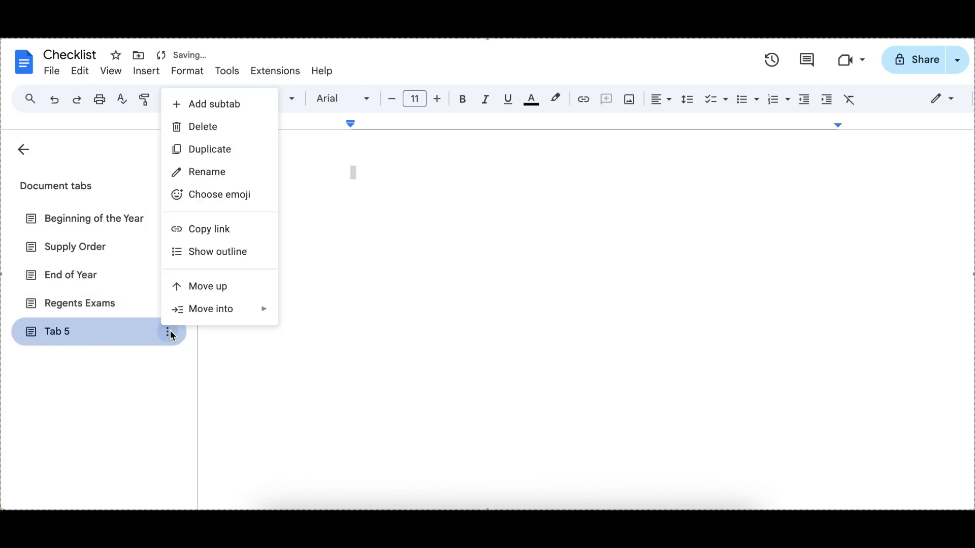
click(230, 175)
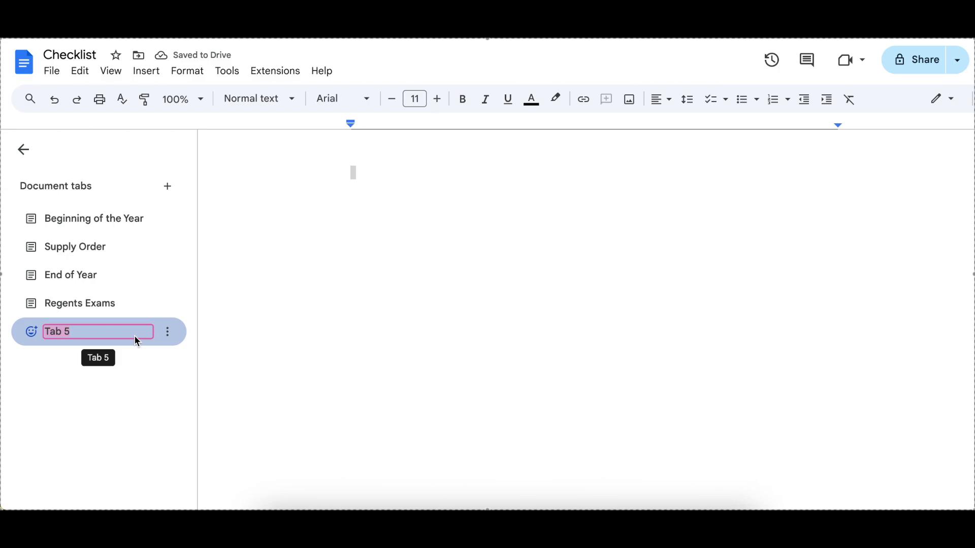
- Name the tab 'Anything' and set its icon to the grinning-face emoji
text(Anything)
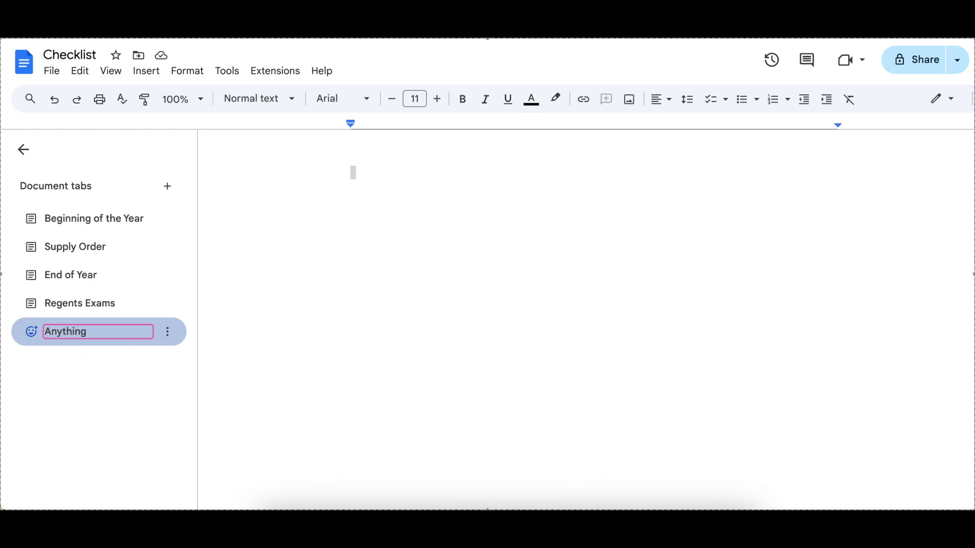
key(Return)
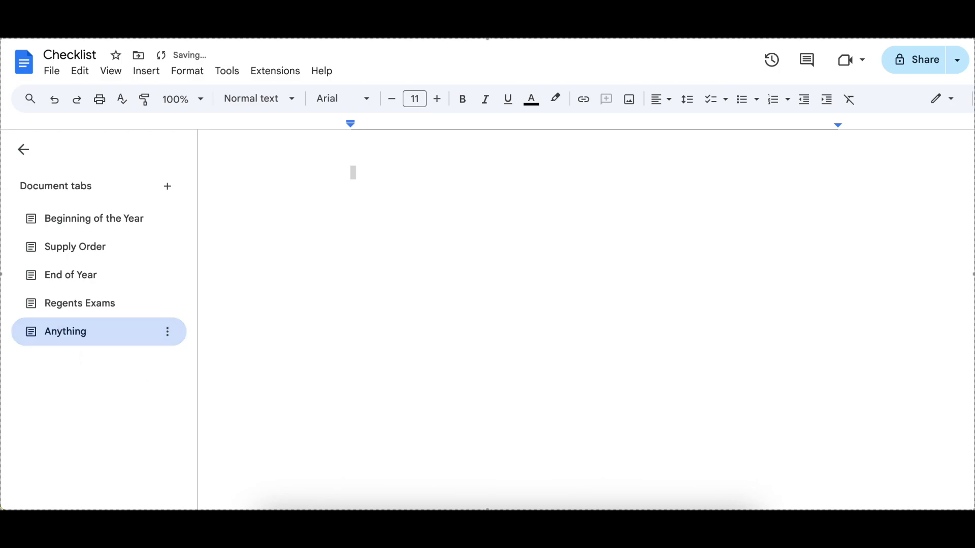
click(170, 341)
click(235, 204)
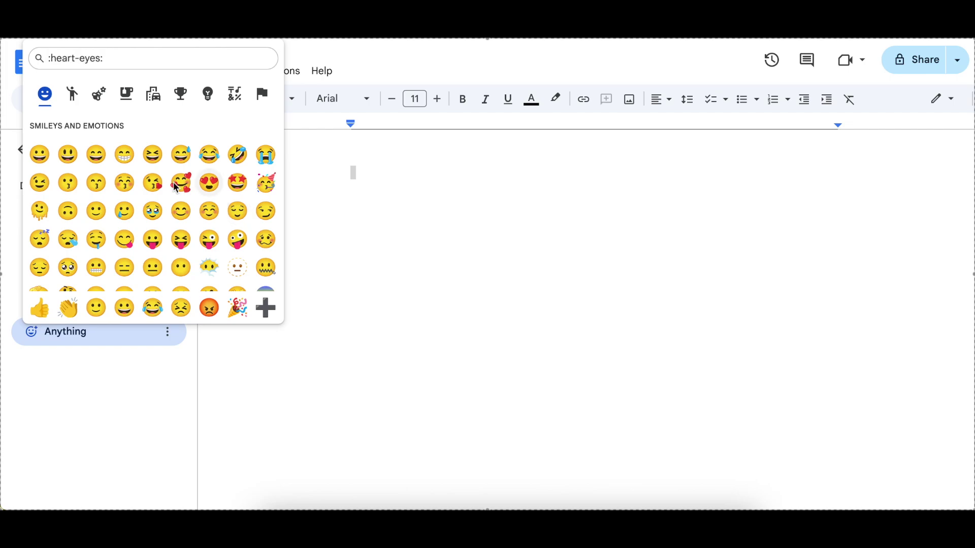
click(124, 155)
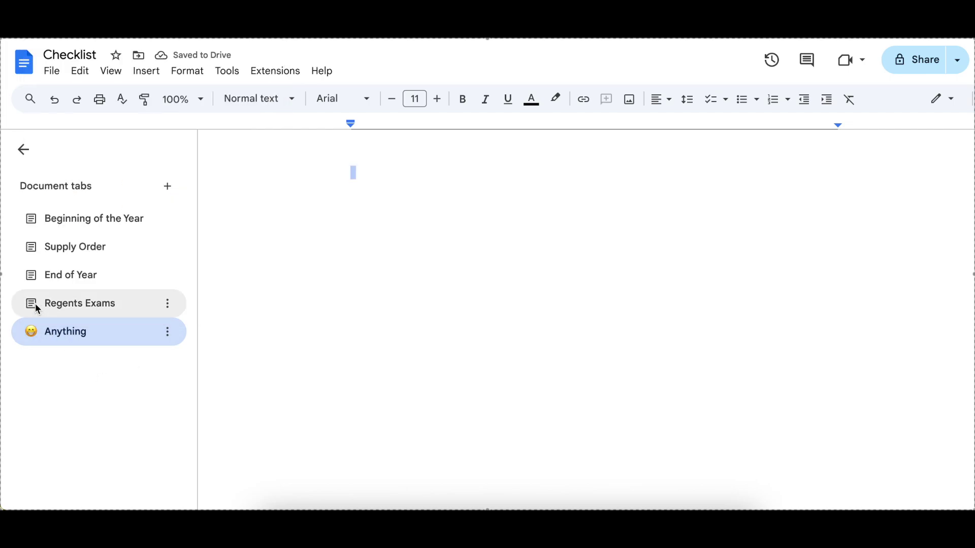
click(167, 333)
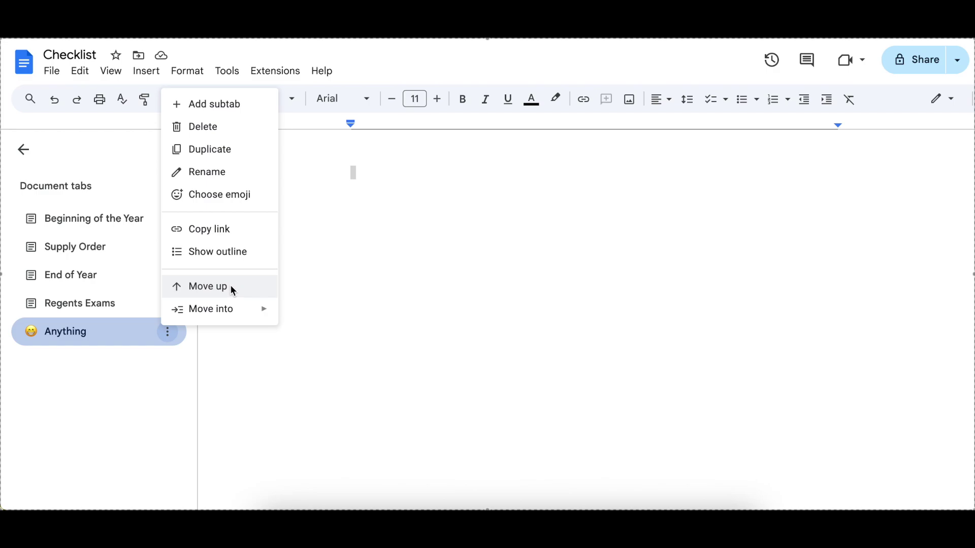
- Drag the Anything tab up to third place in the tab list
mouse_move(256, 311)
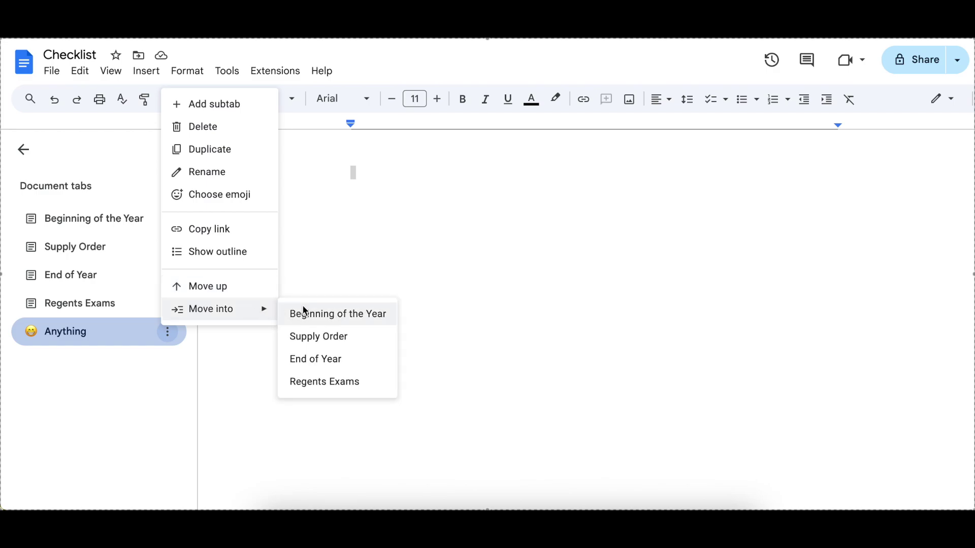
click(133, 396)
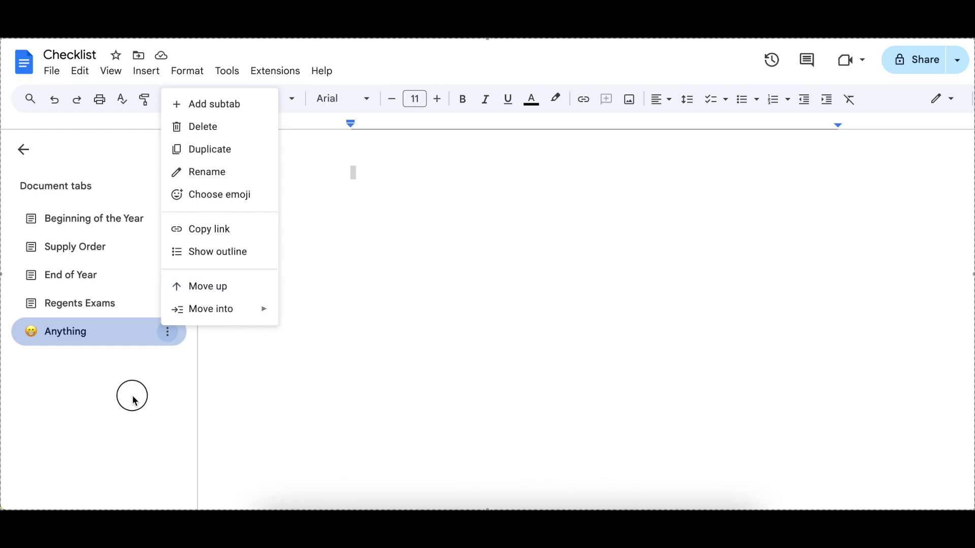
drag(59, 331, 78, 269)
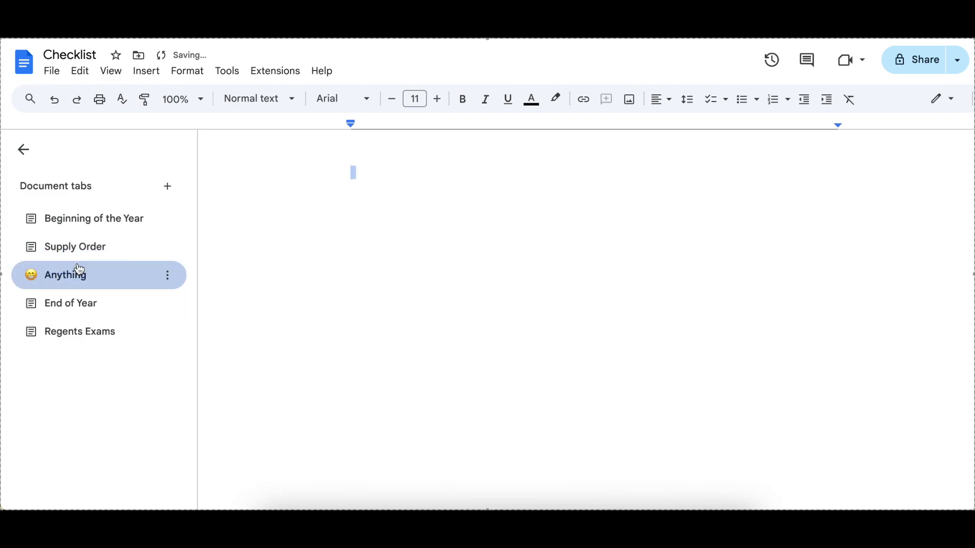
- Delete the Anything tab, select Beginning of the Year, and switch to Change for Next Year
click(168, 276)
click(210, 319)
click(86, 219)
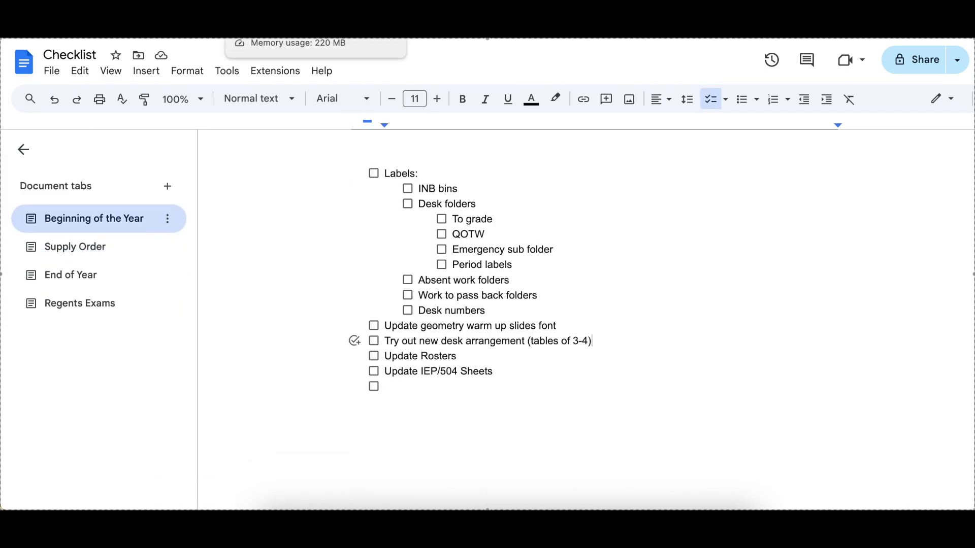
click(355, 25)
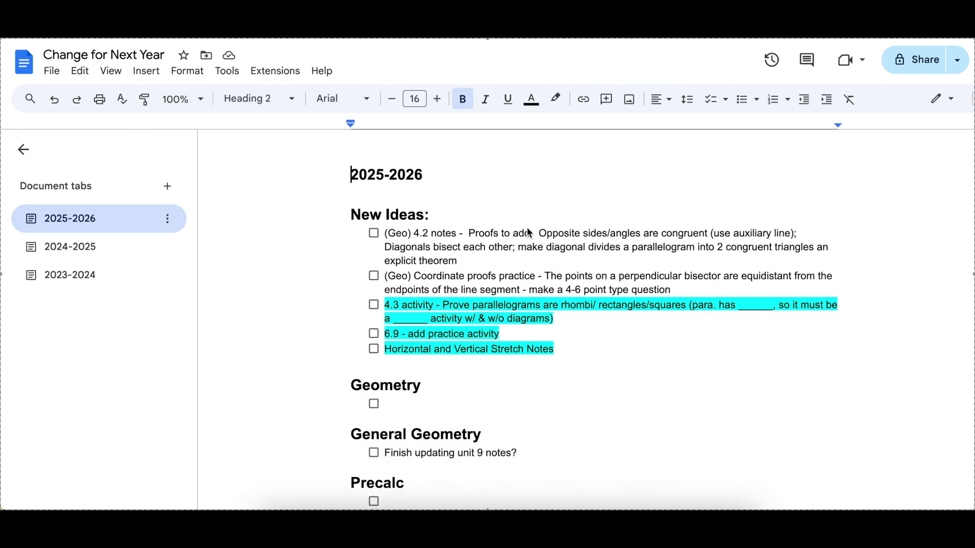
- Browse the 2023-2024 and 2024-2025 tabs, then open 2025-2026 and review its New Ideas list
click(81, 274)
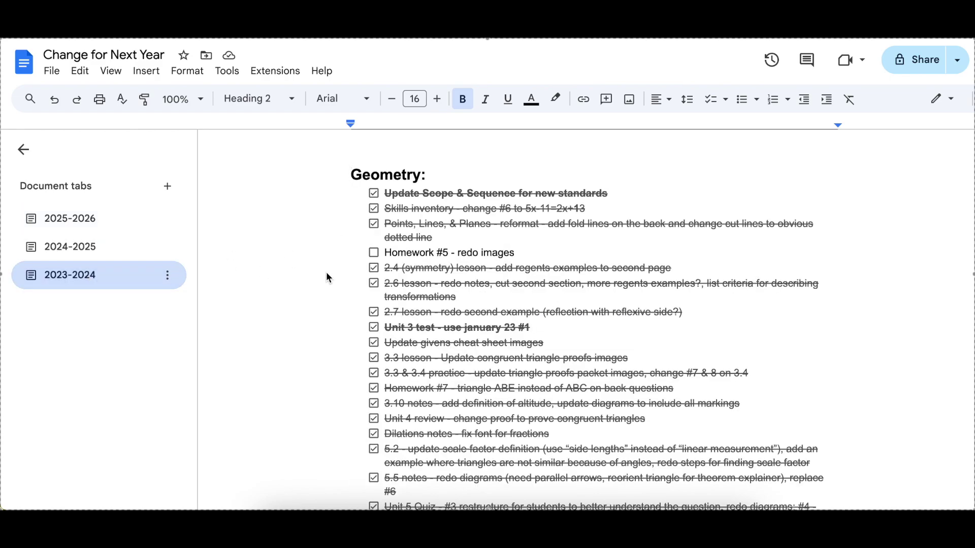
scroll(490, 305, down, 5)
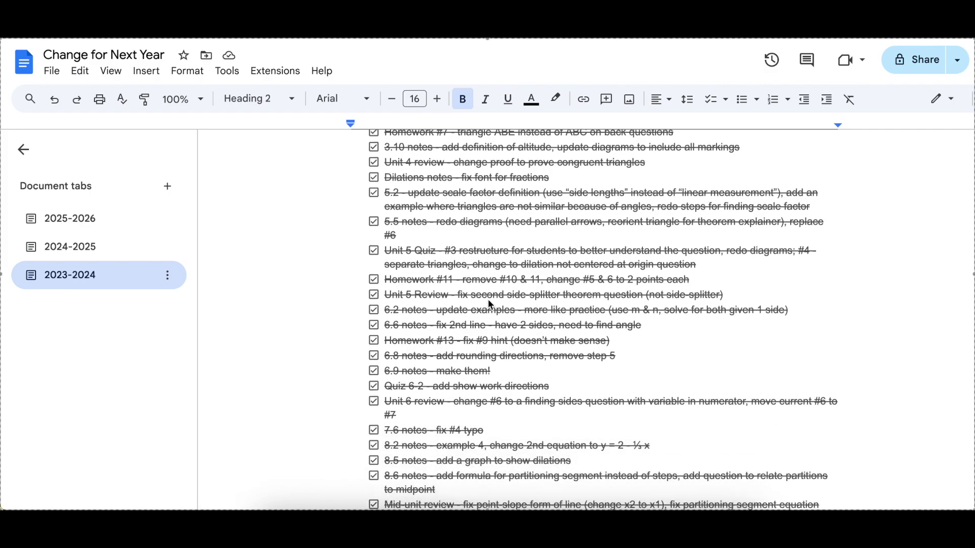
scroll(489, 300, down, 20)
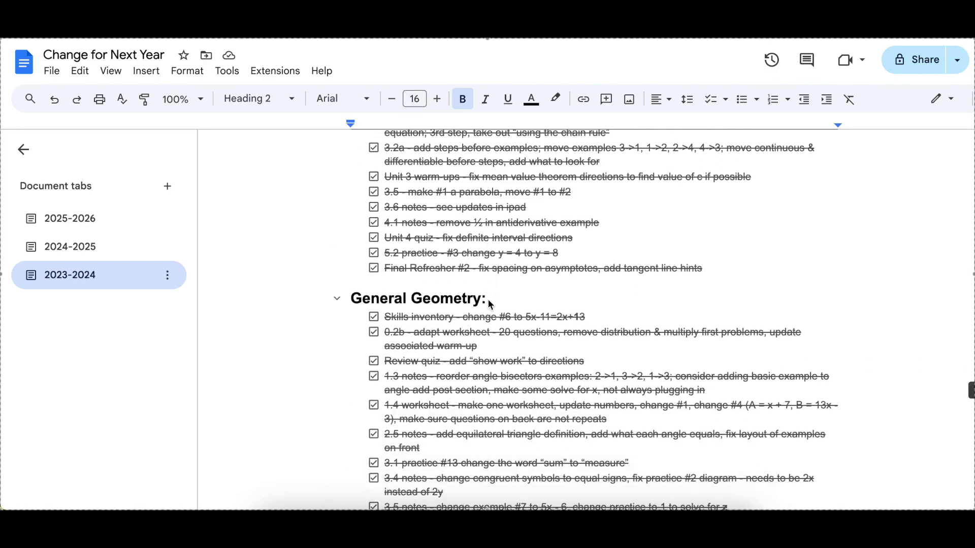
scroll(490, 304, down, 10)
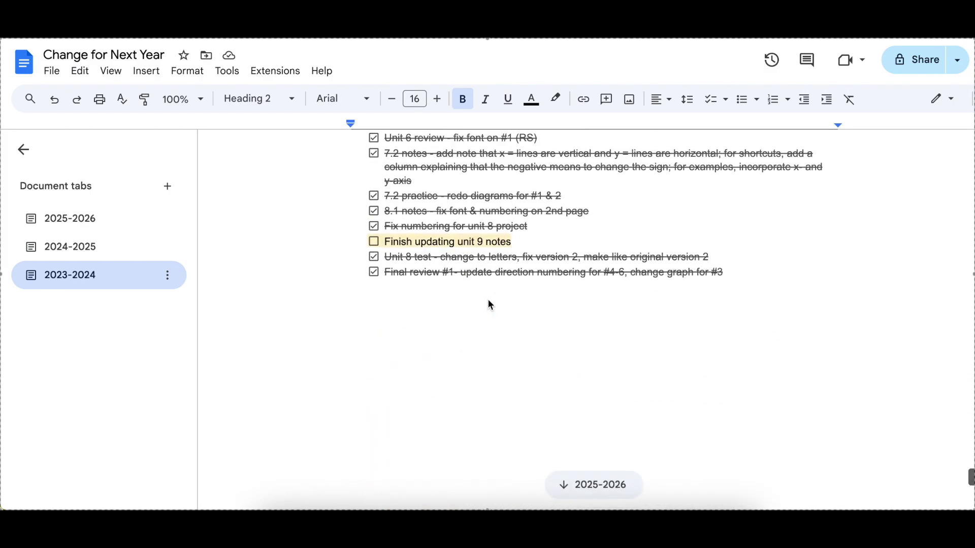
scroll(490, 305, up, 20)
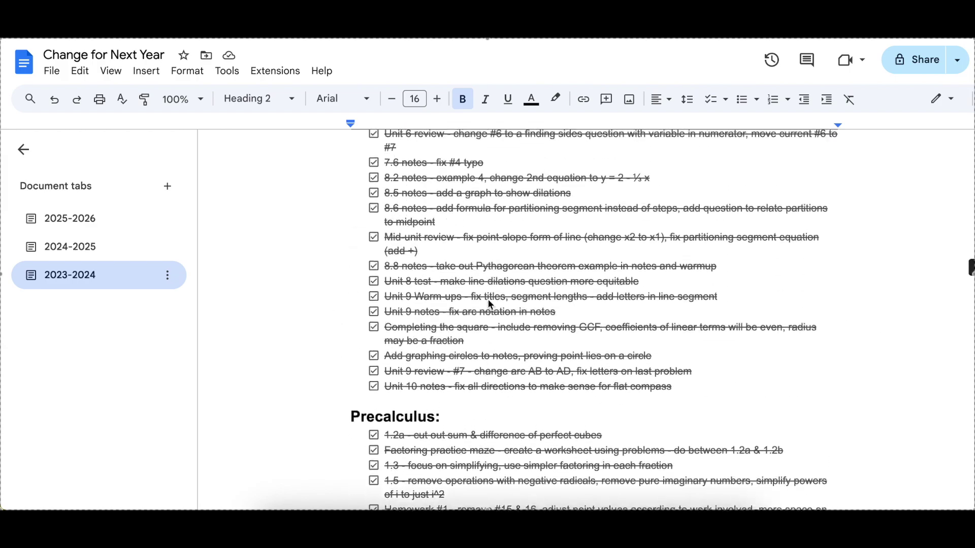
scroll(488, 300, up, 15)
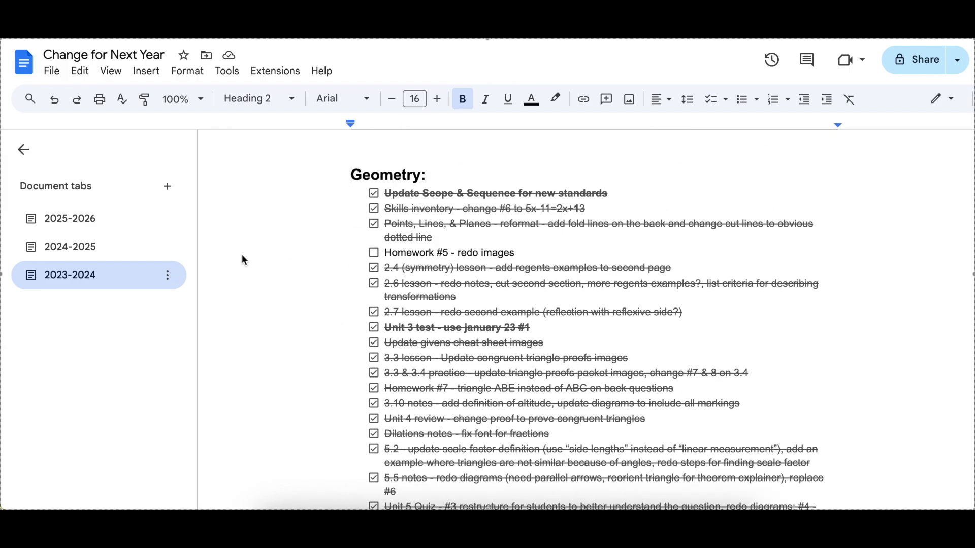
click(86, 241)
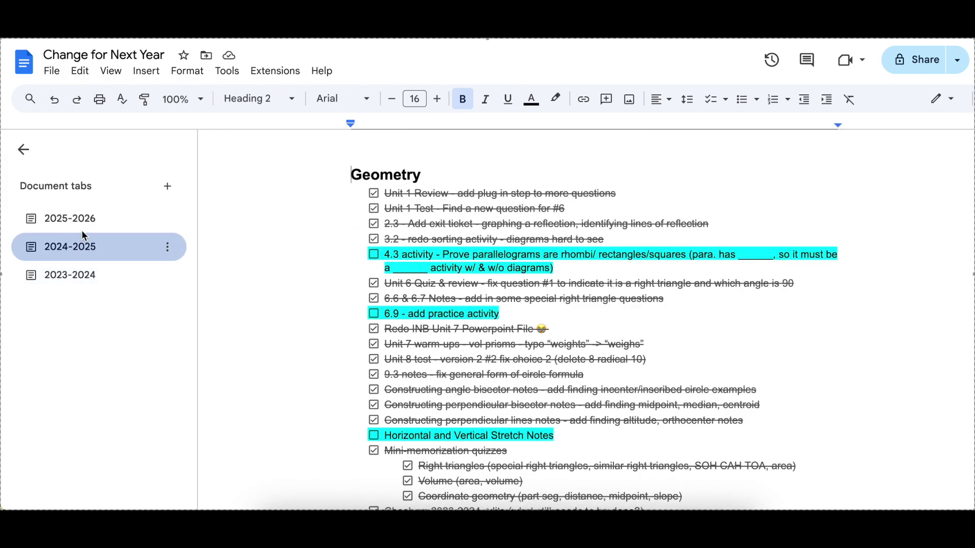
click(78, 222)
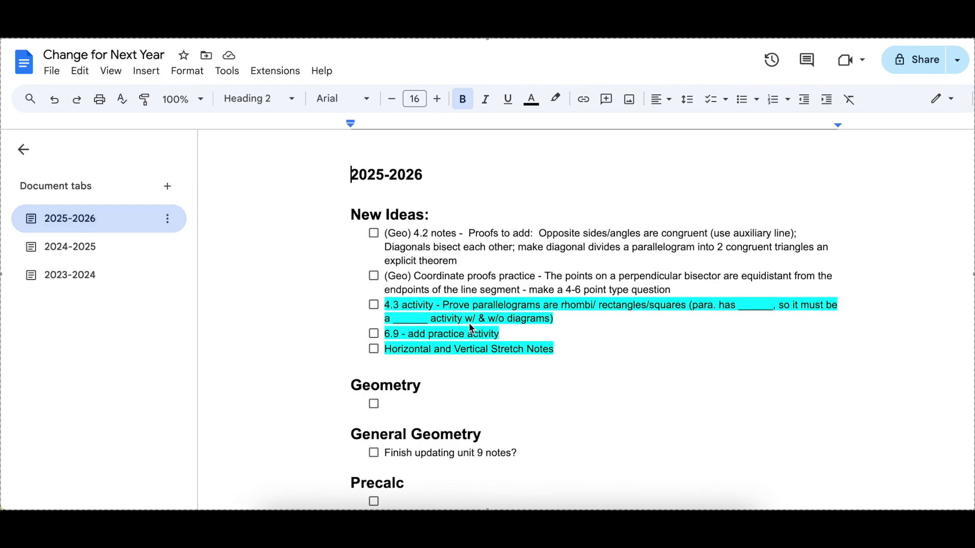
scroll(470, 335, down, 1)
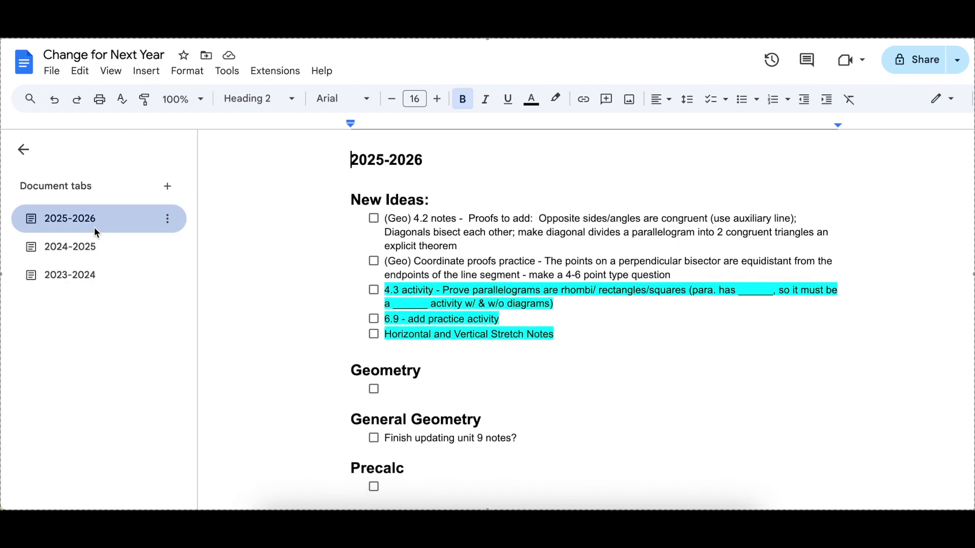
- Scroll down the checklist and click into the empty item under Geometry
scroll(463, 370, down, 3)
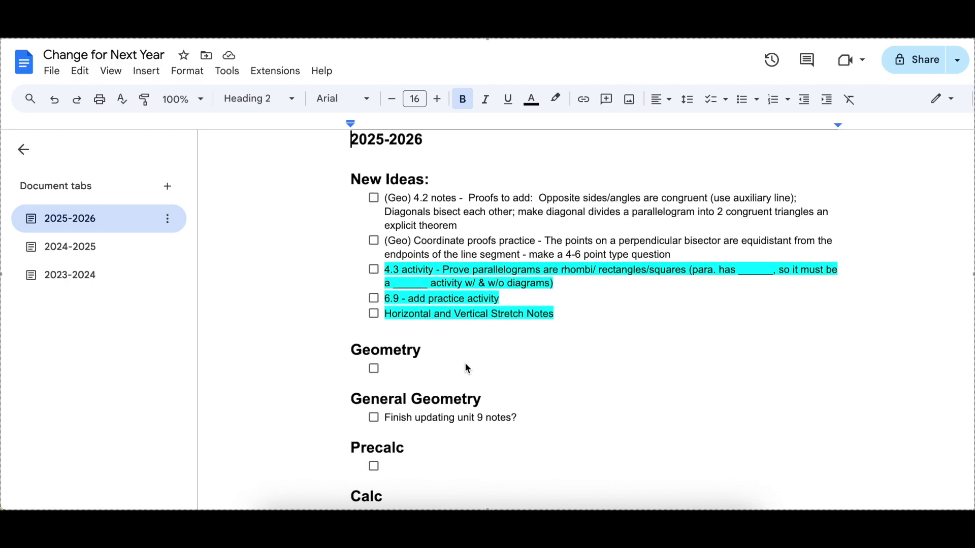
scroll(469, 369, down, 3)
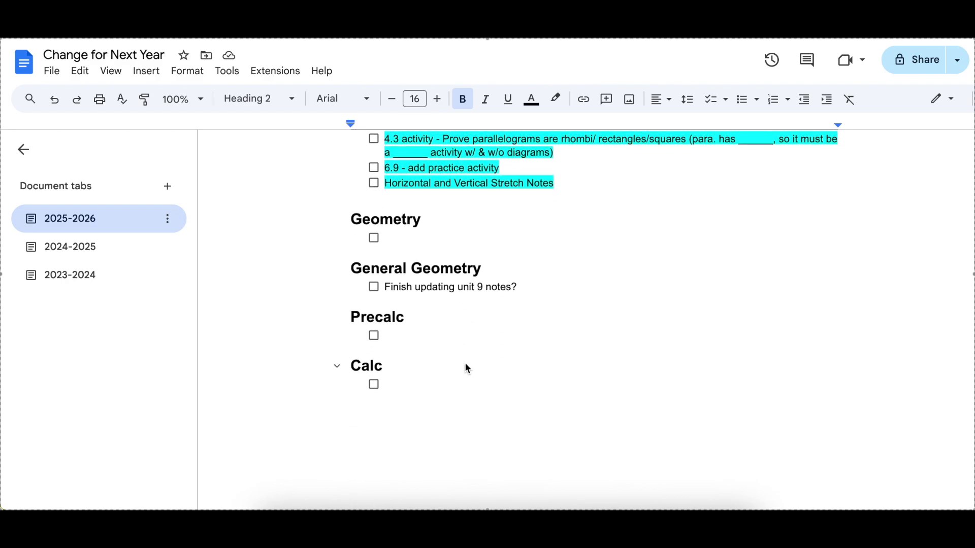
click(421, 238)
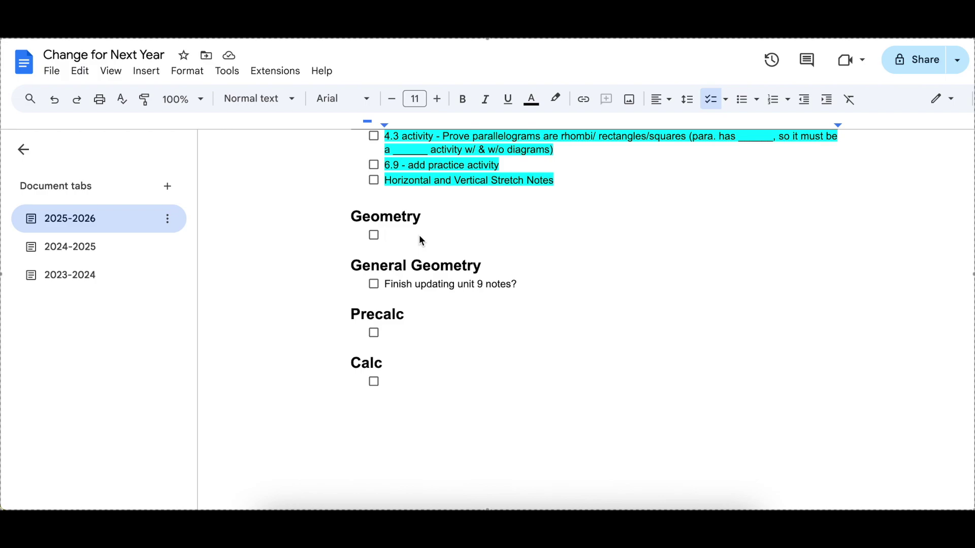
scroll(415, 190, up, 3)
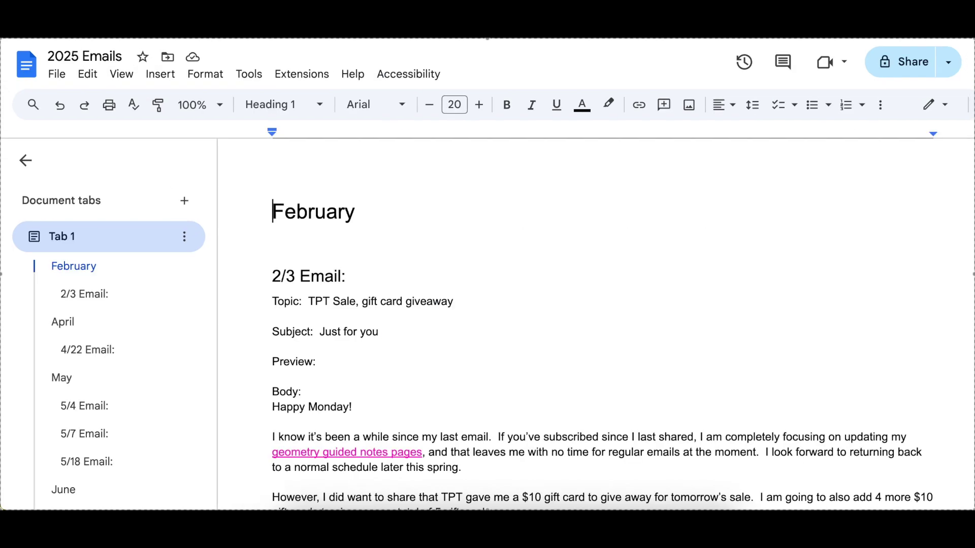
scroll(587, 386, down, 8)
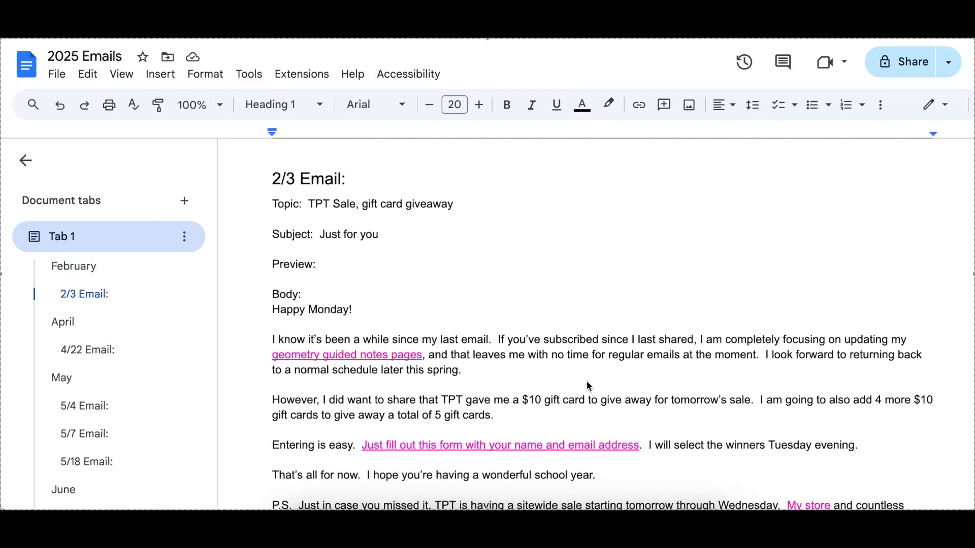
scroll(589, 387, down, 10)
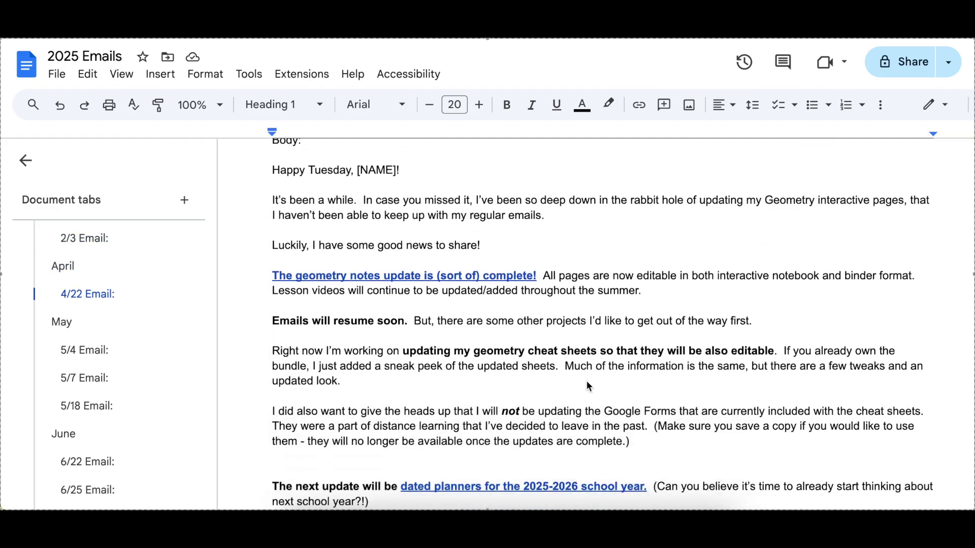
scroll(588, 386, down, 5)
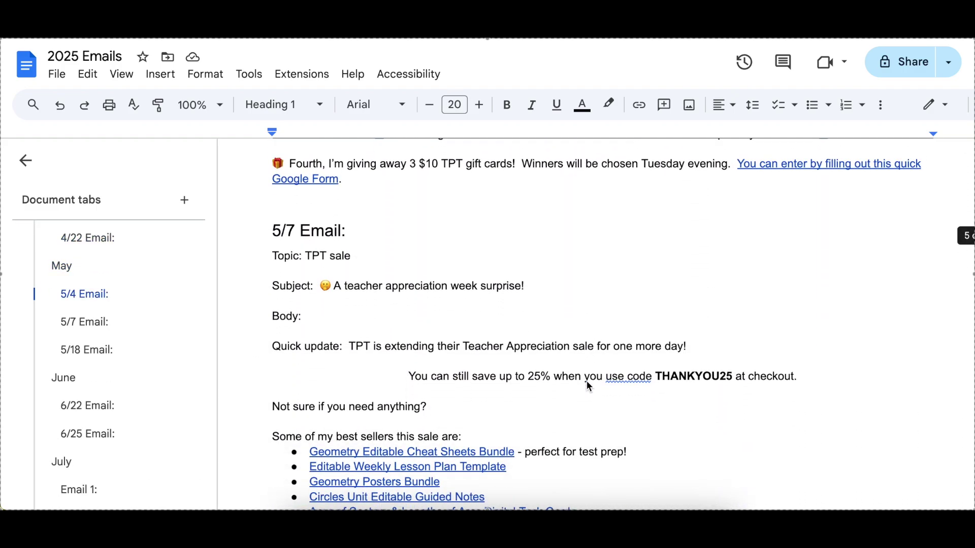
scroll(588, 386, up, 20)
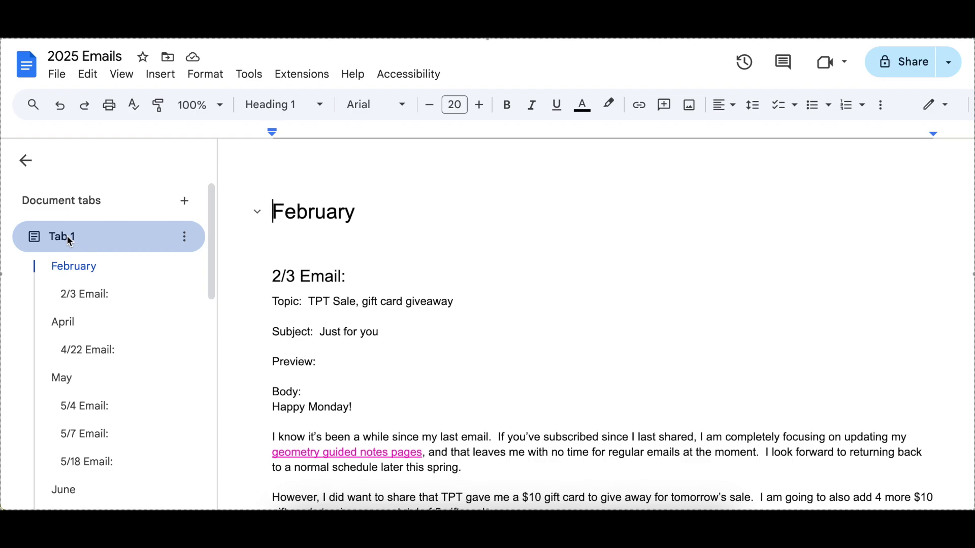
click(85, 295)
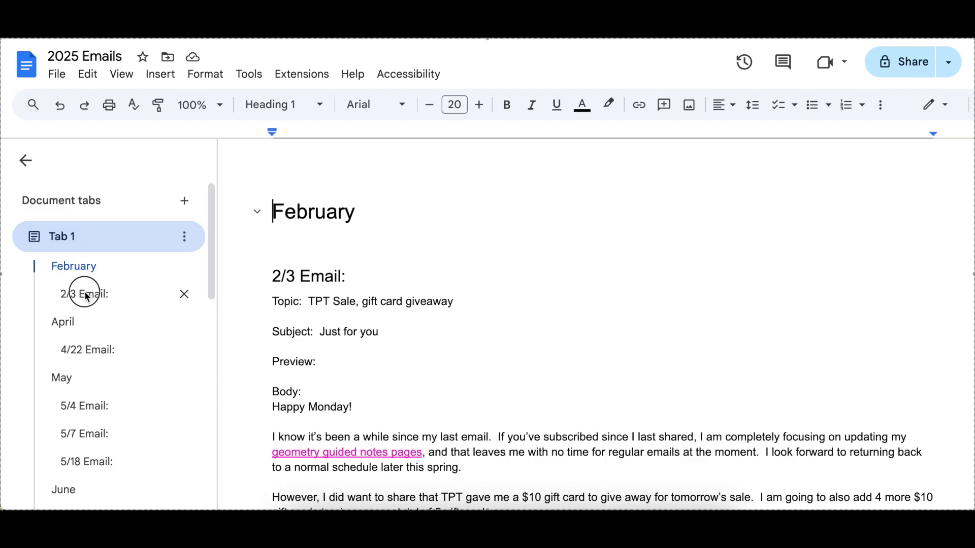
click(87, 349)
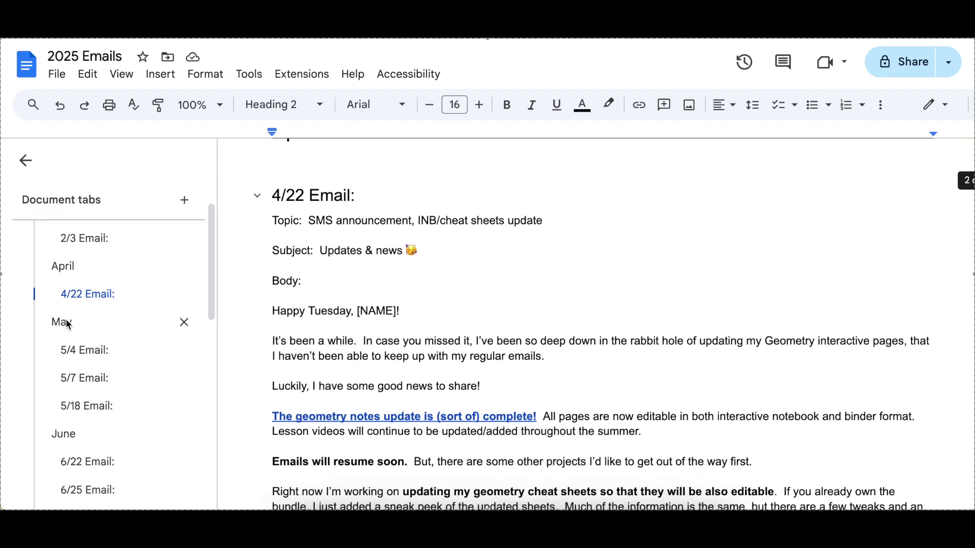
click(65, 319)
click(65, 243)
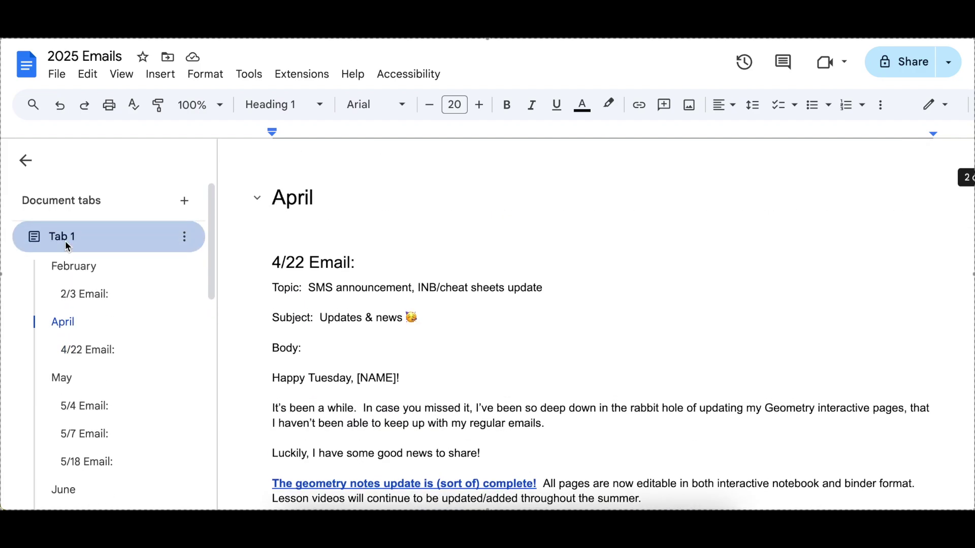
click(73, 268)
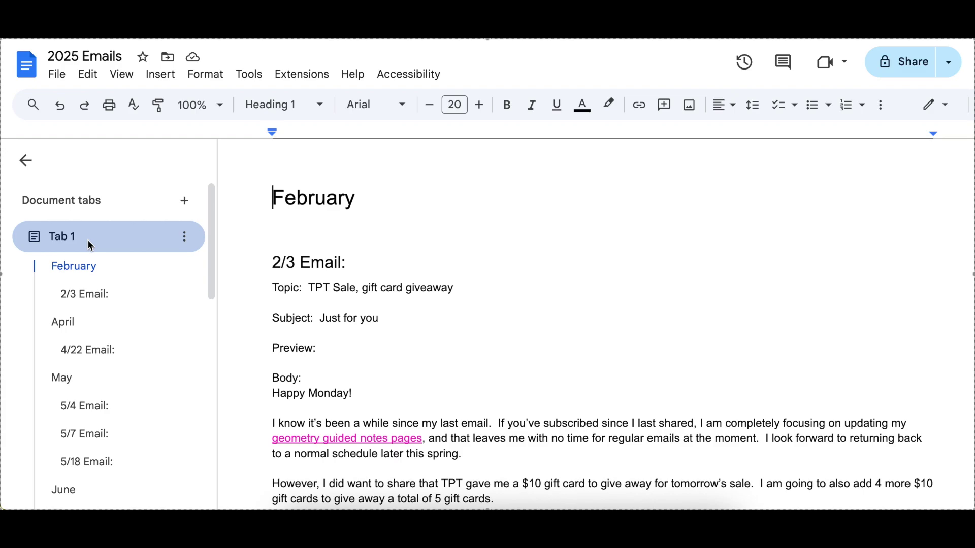
click(84, 293)
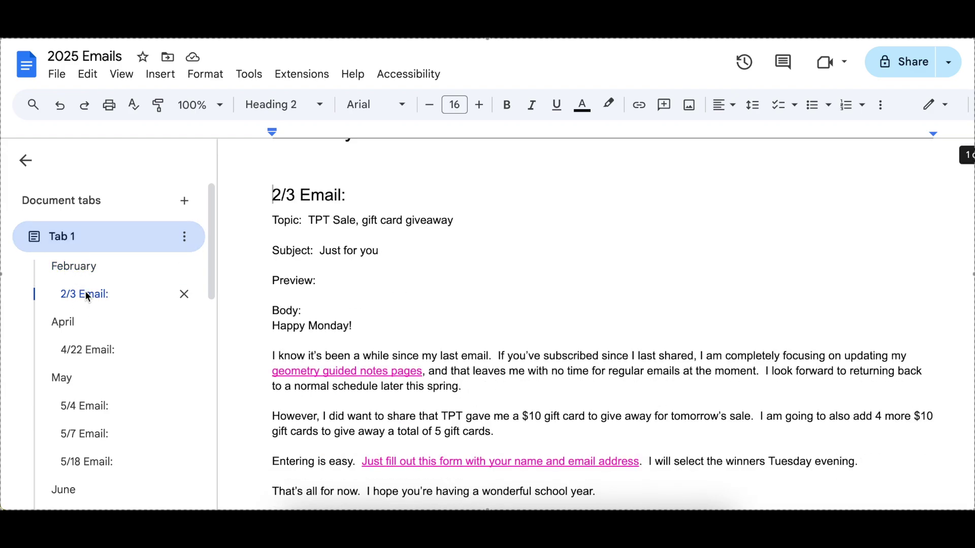
click(63, 322)
click(77, 325)
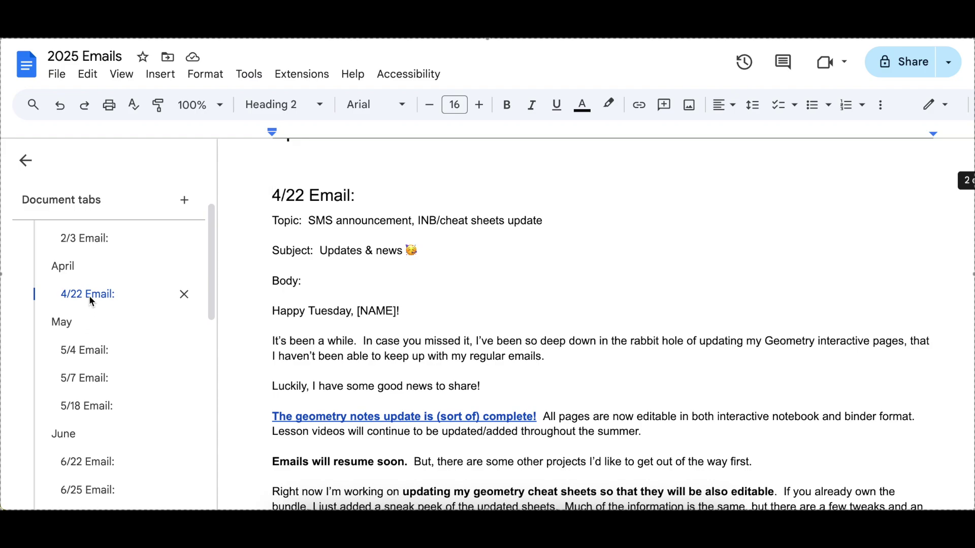
scroll(79, 267, up, 1)
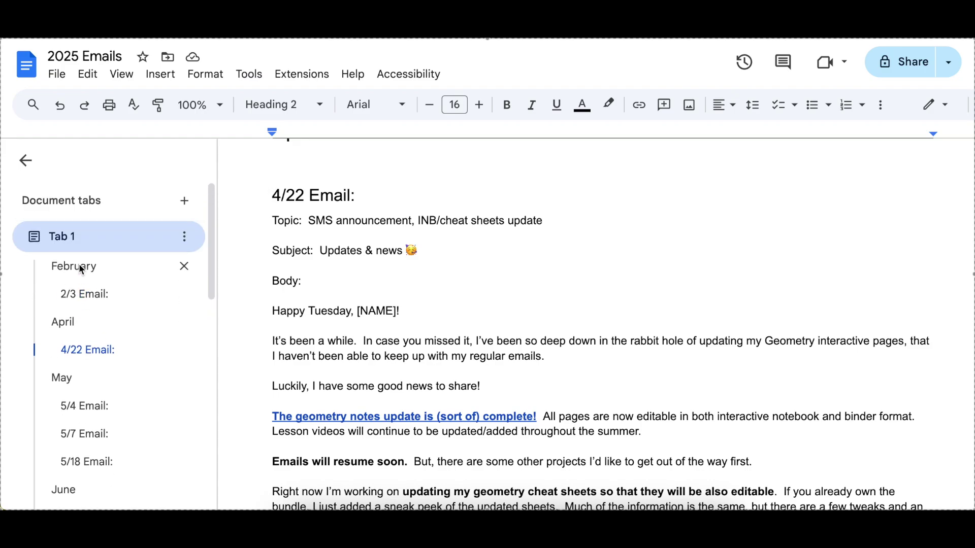
click(80, 267)
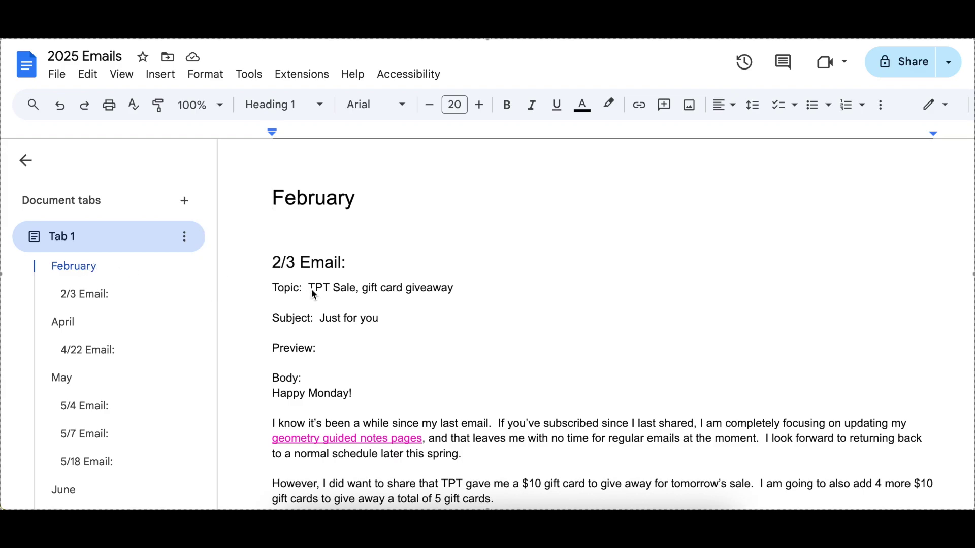
double_click(306, 200)
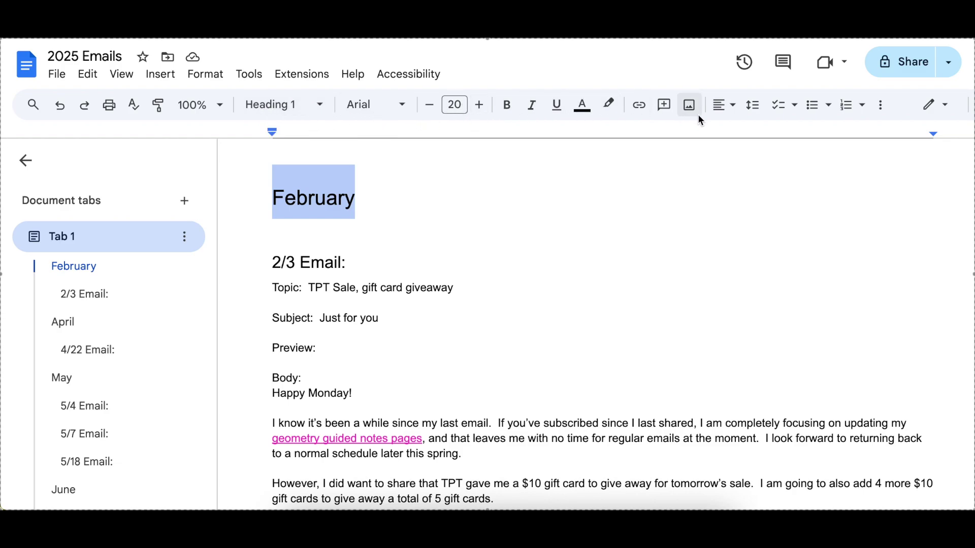
click(322, 107)
mouse_move(331, 147)
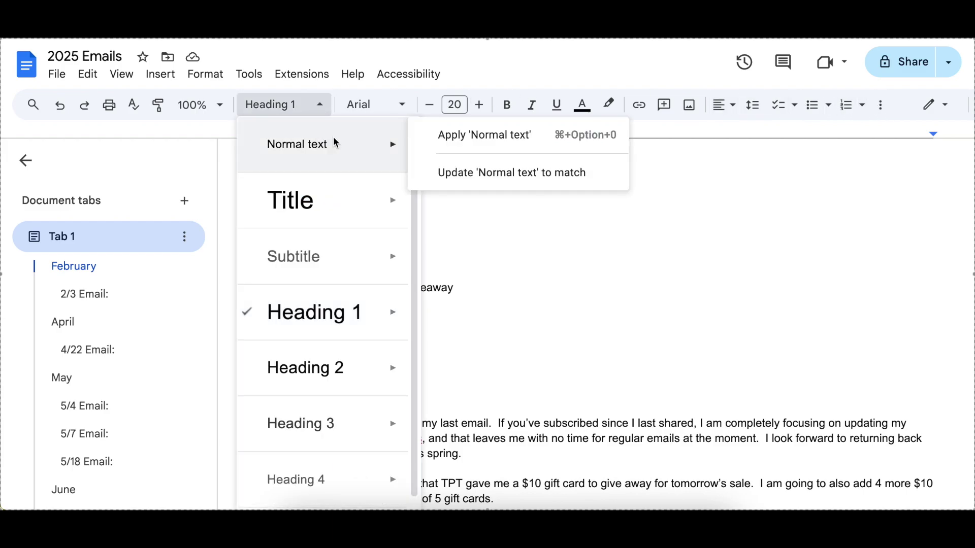
mouse_move(312, 251)
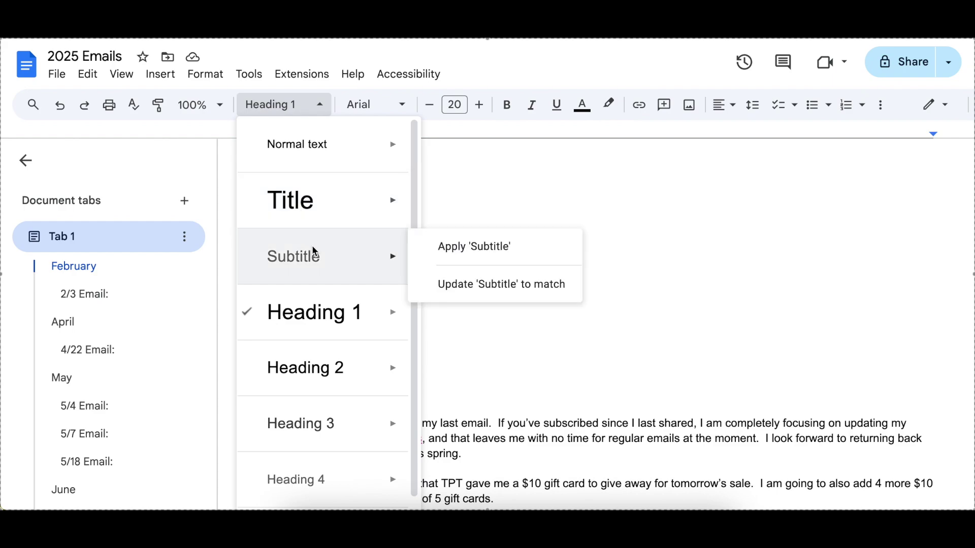
mouse_move(343, 365)
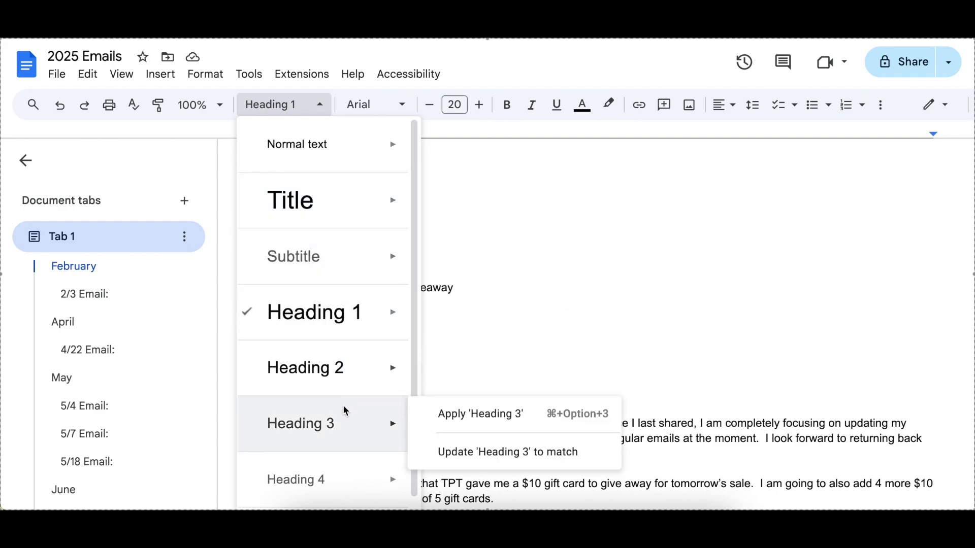
scroll(350, 420, down, 1)
mouse_move(361, 469)
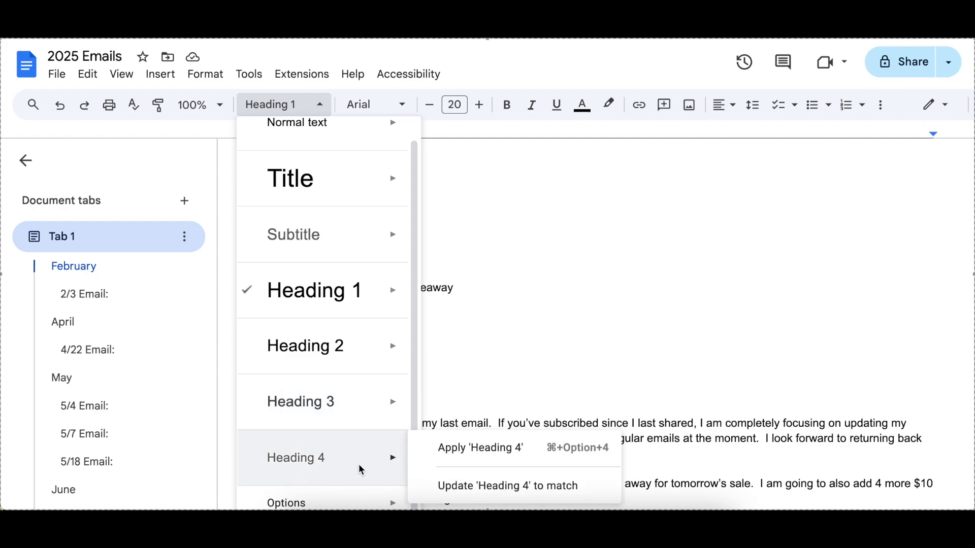
mouse_move(395, 504)
scroll(371, 427, up, 1)
mouse_move(371, 427)
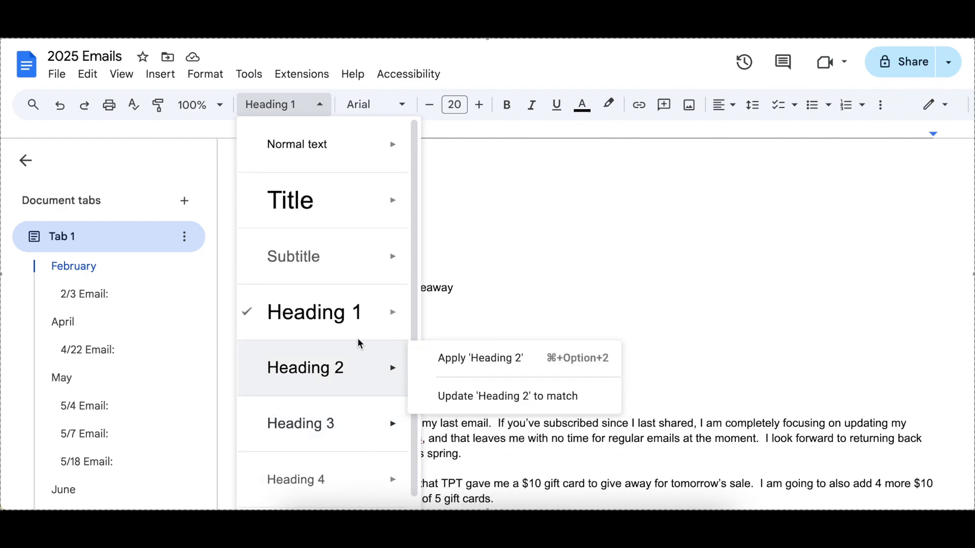
mouse_move(331, 331)
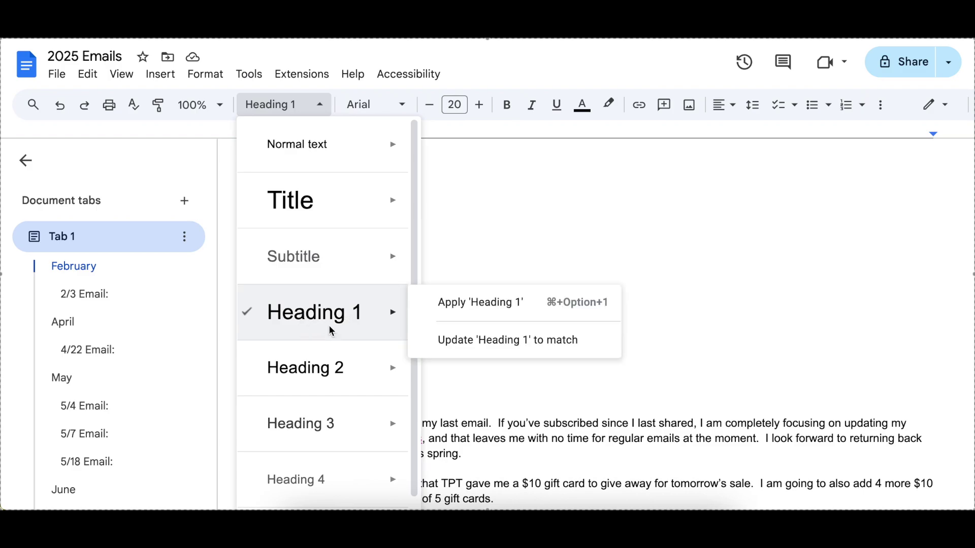
click(594, 222)
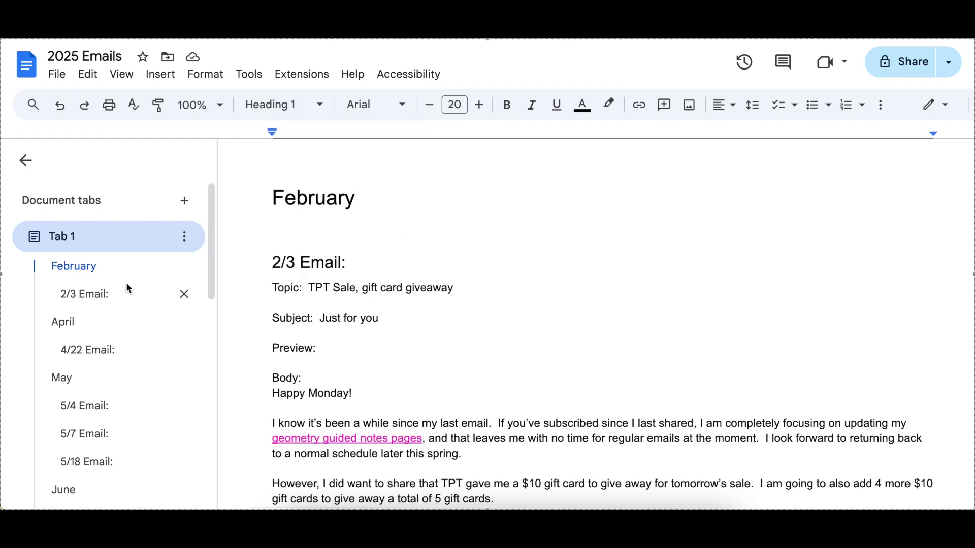
double_click(306, 203)
- Reset the February line to Normal text, then restyle it as Heading 1
click(324, 104)
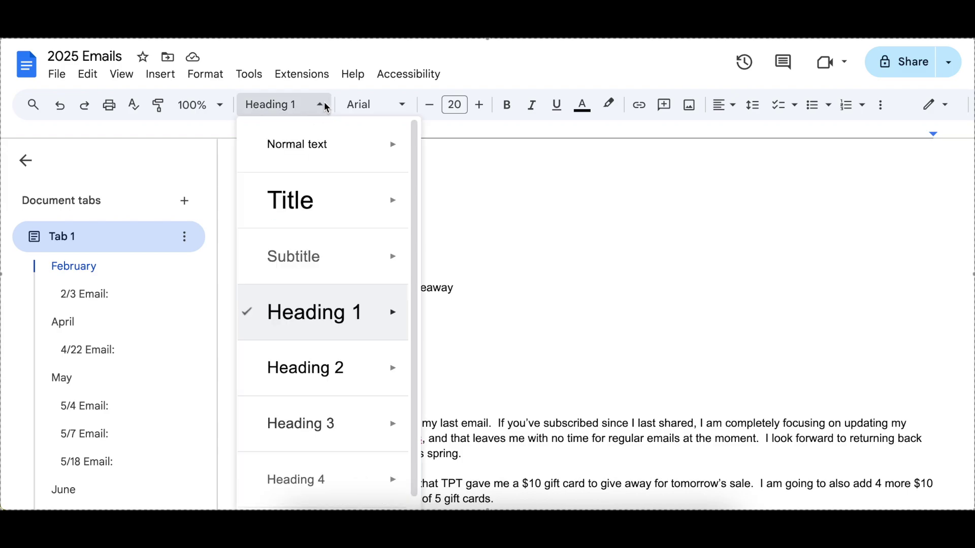
click(340, 143)
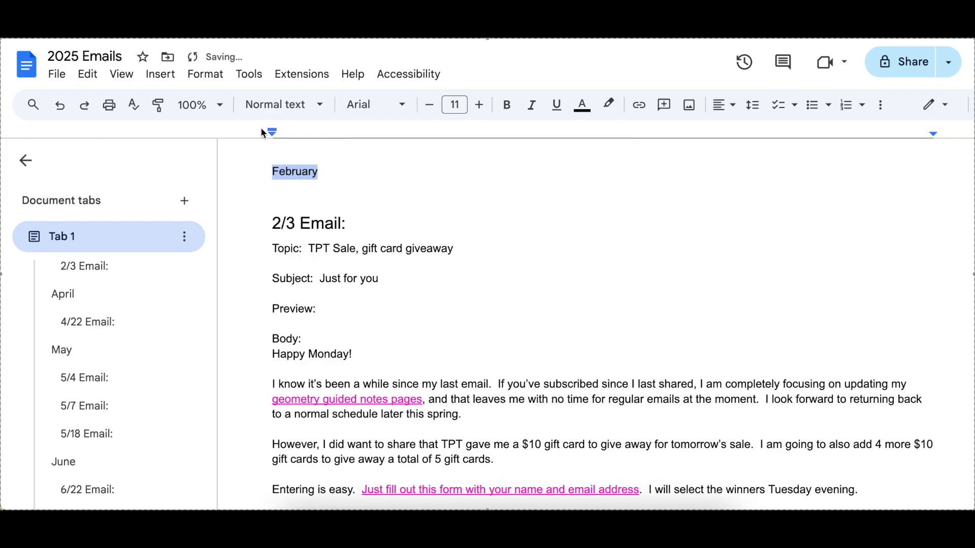
click(320, 105)
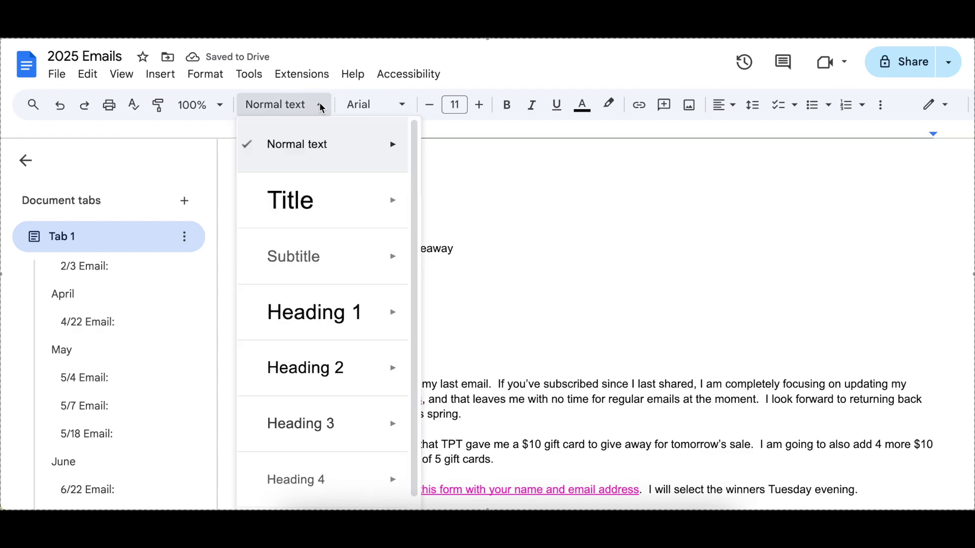
click(334, 303)
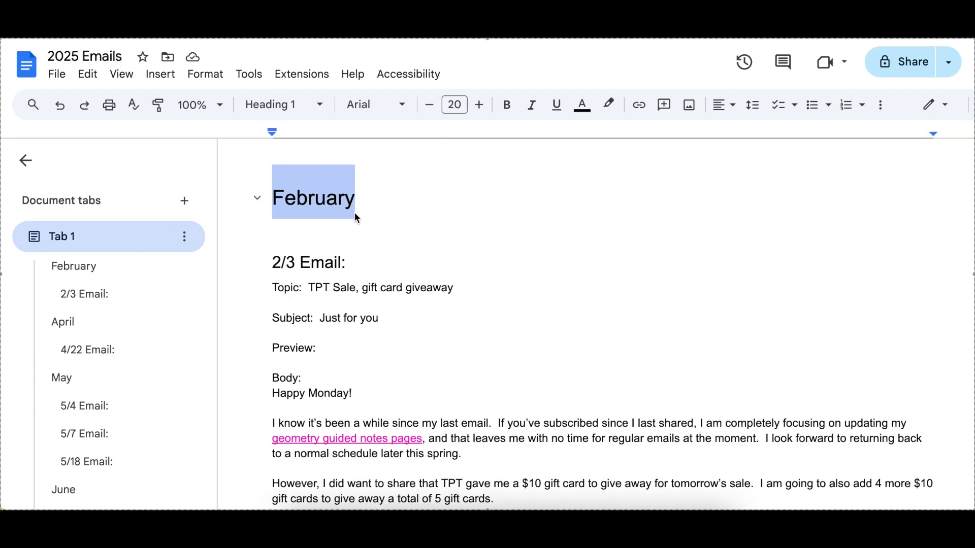
- Remove space before and after the February heading, and bold it
click(754, 106)
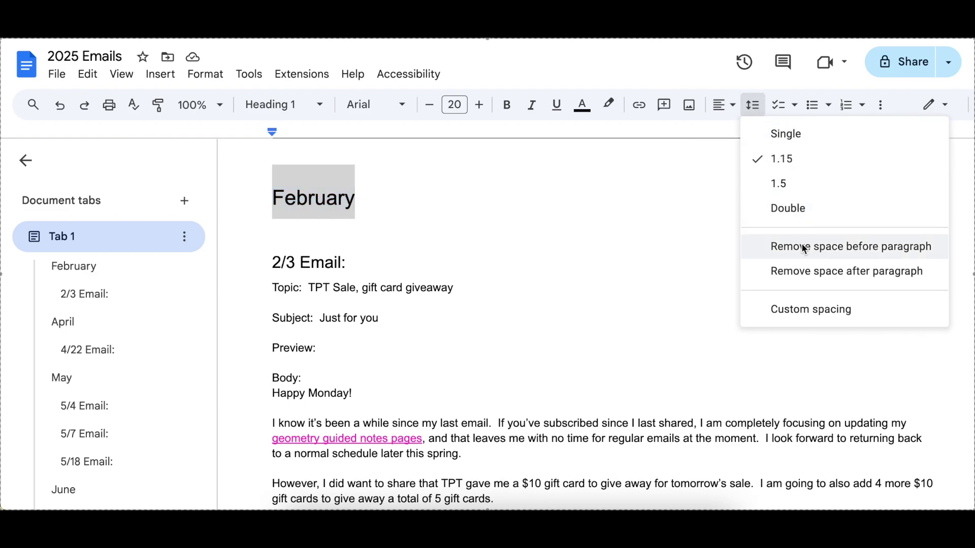
click(817, 249)
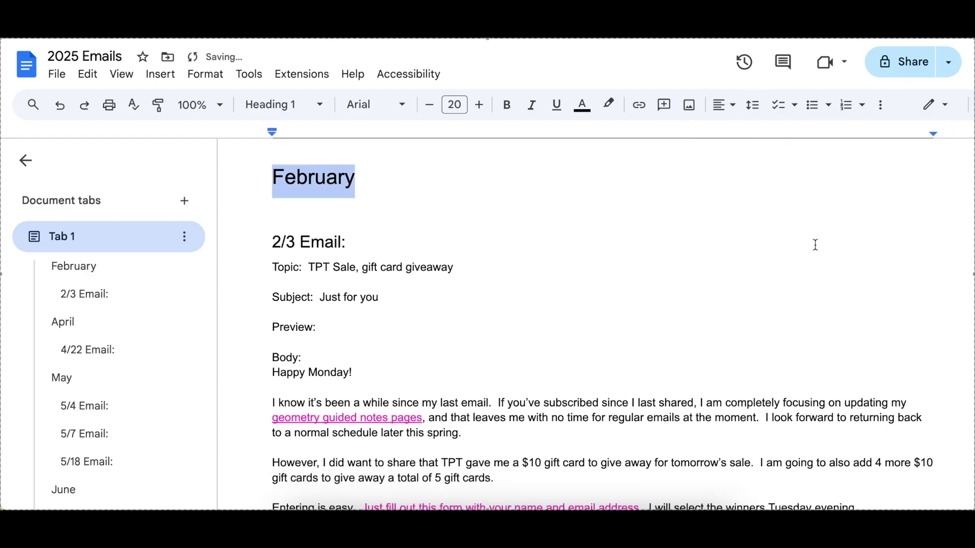
click(753, 107)
click(801, 268)
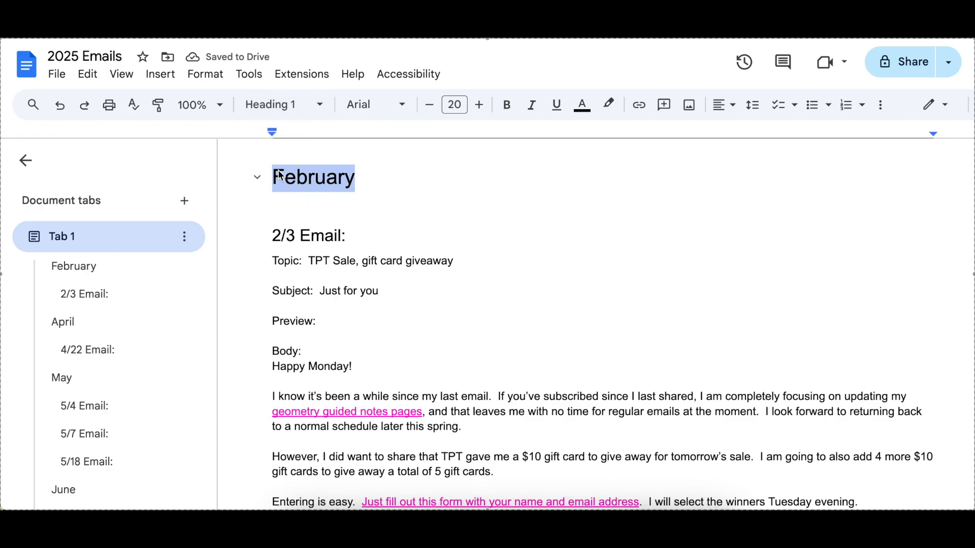
click(512, 105)
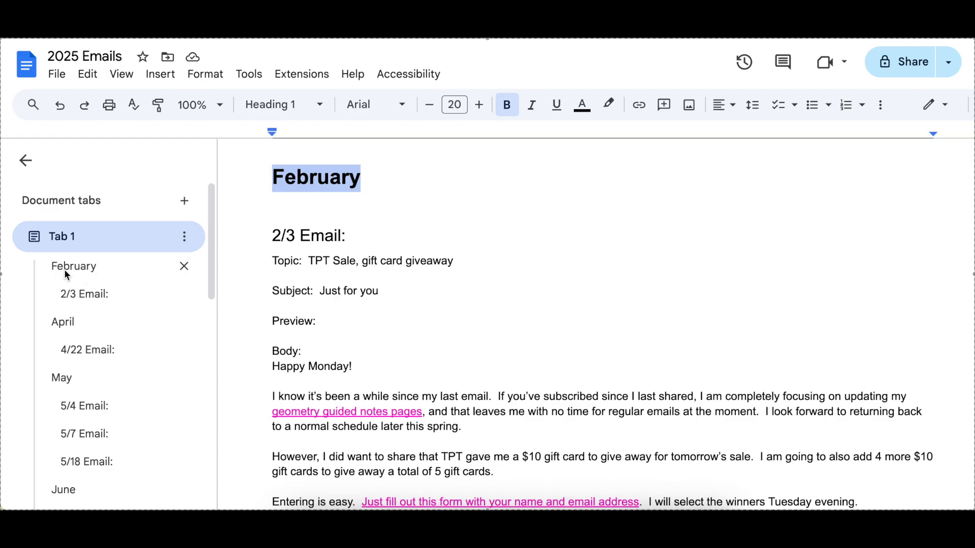
click(323, 236)
double_click(326, 237)
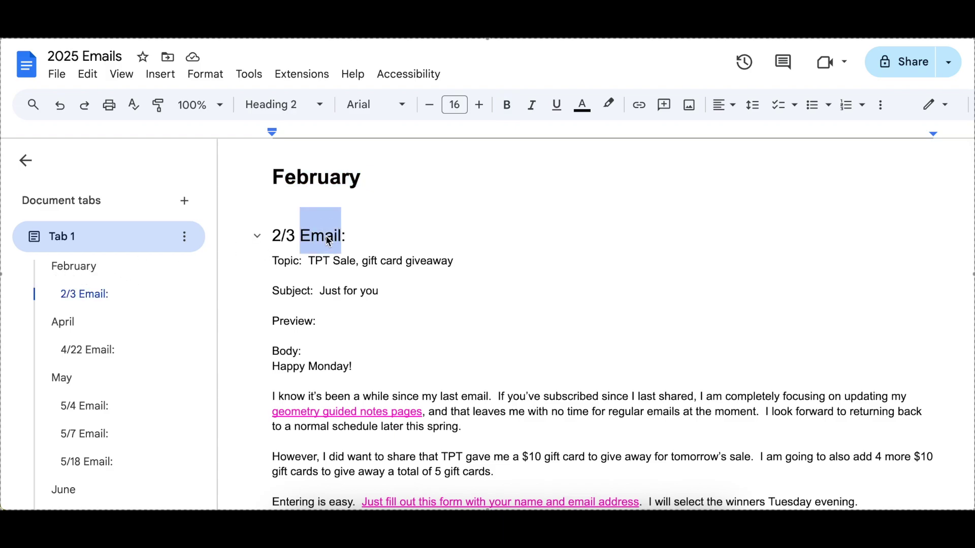
click(326, 234)
drag(363, 239, 261, 233)
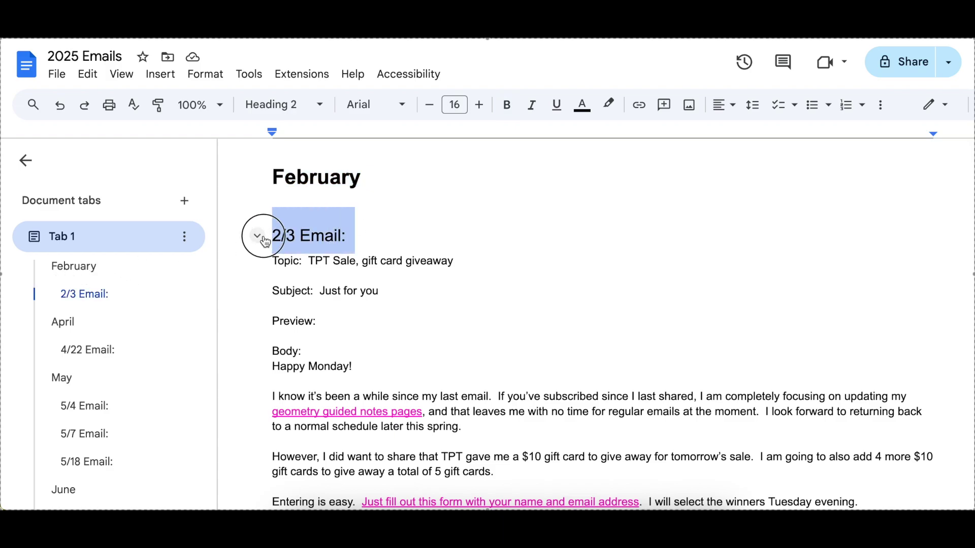
click(305, 107)
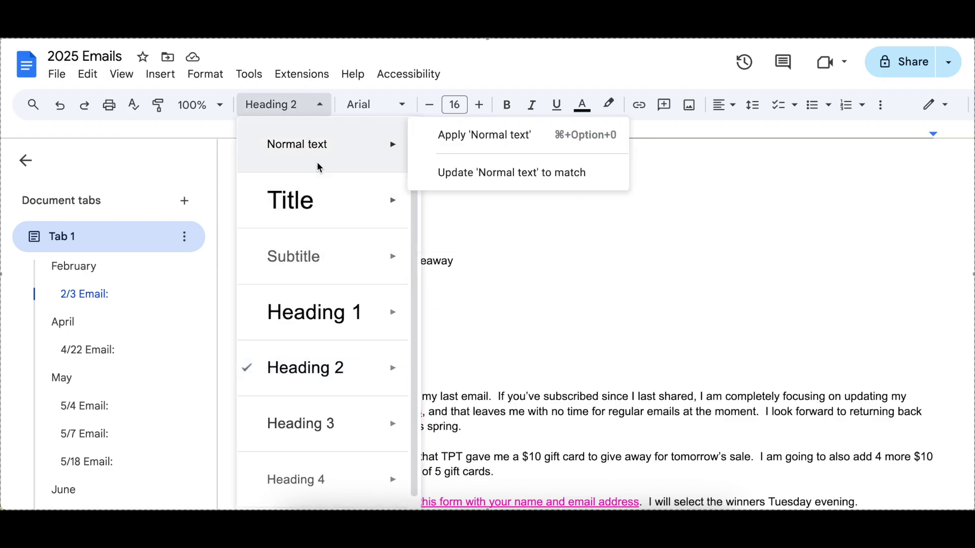
click(319, 168)
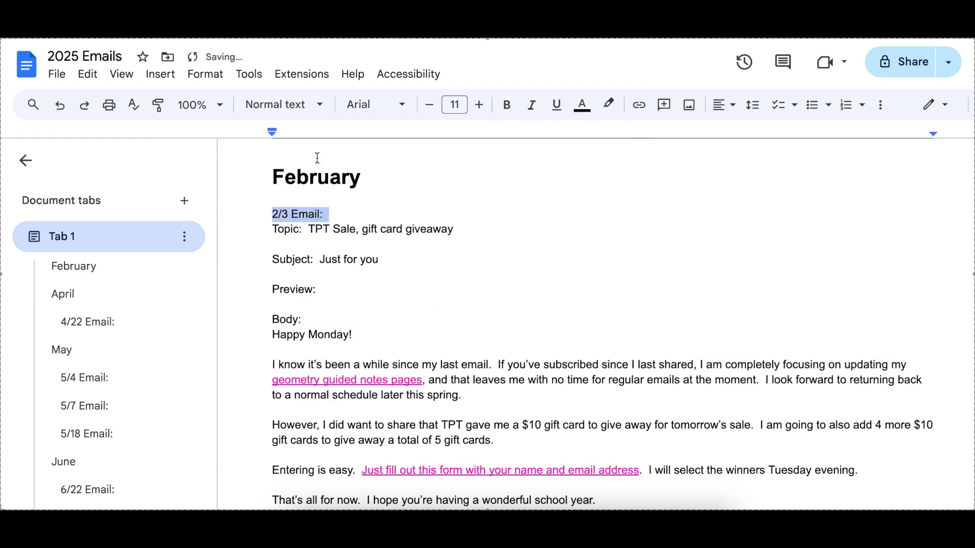
click(323, 108)
click(322, 374)
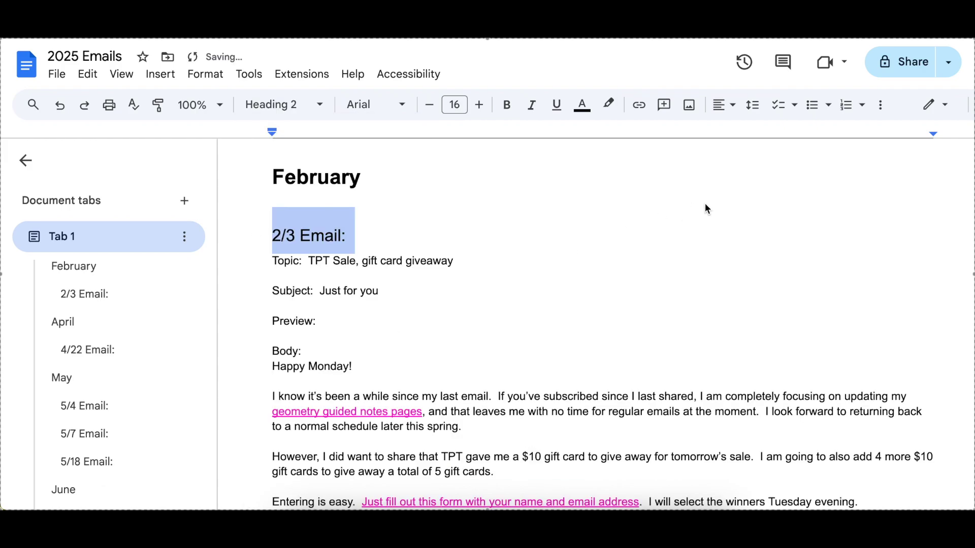
click(705, 203)
scroll(699, 279, down, 1)
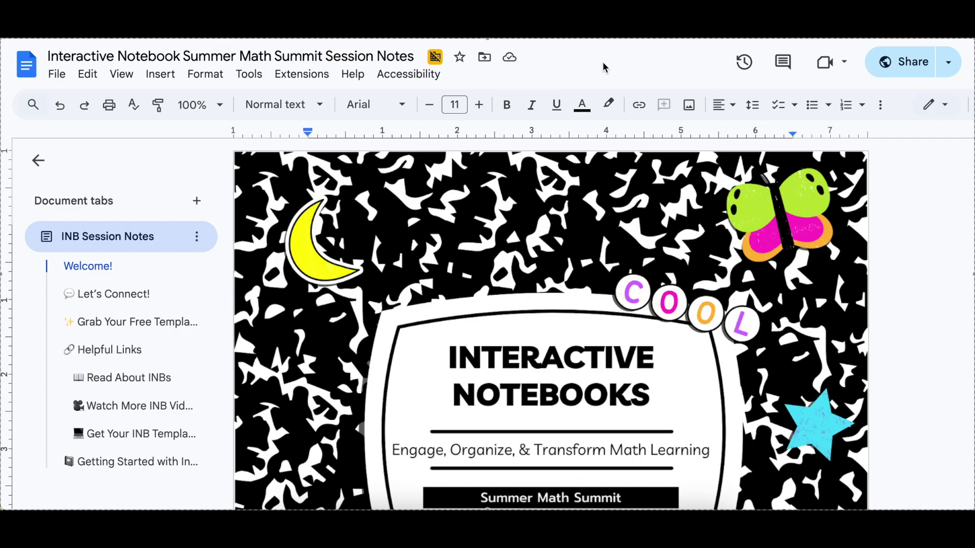
- Scroll through the session notes' Welcome cover page
scroll(640, 299, down, 2)
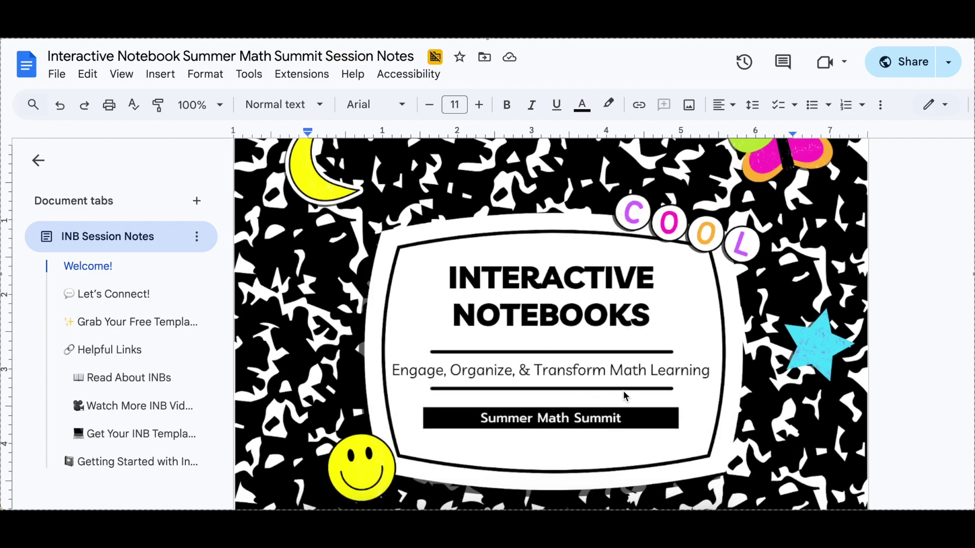
scroll(576, 344, down, 6)
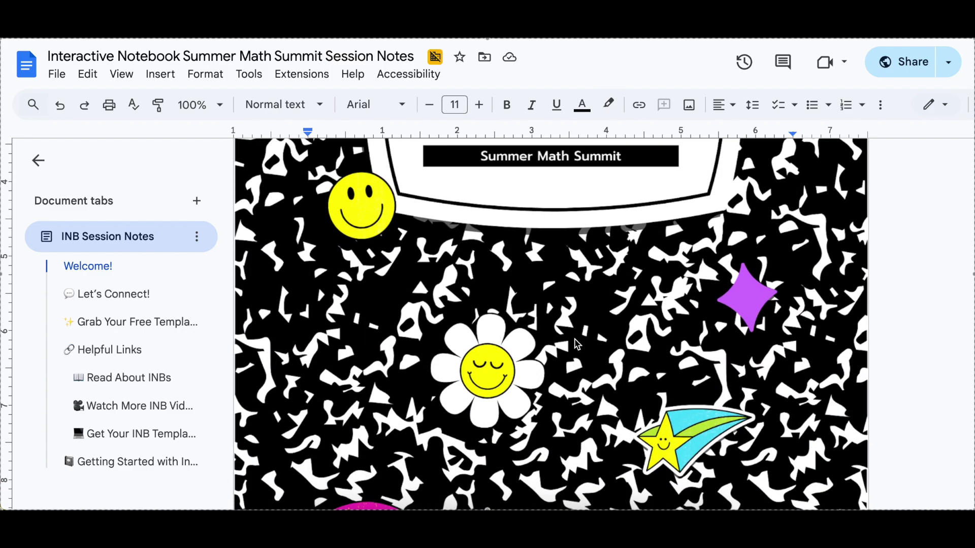
scroll(576, 344, up, 8)
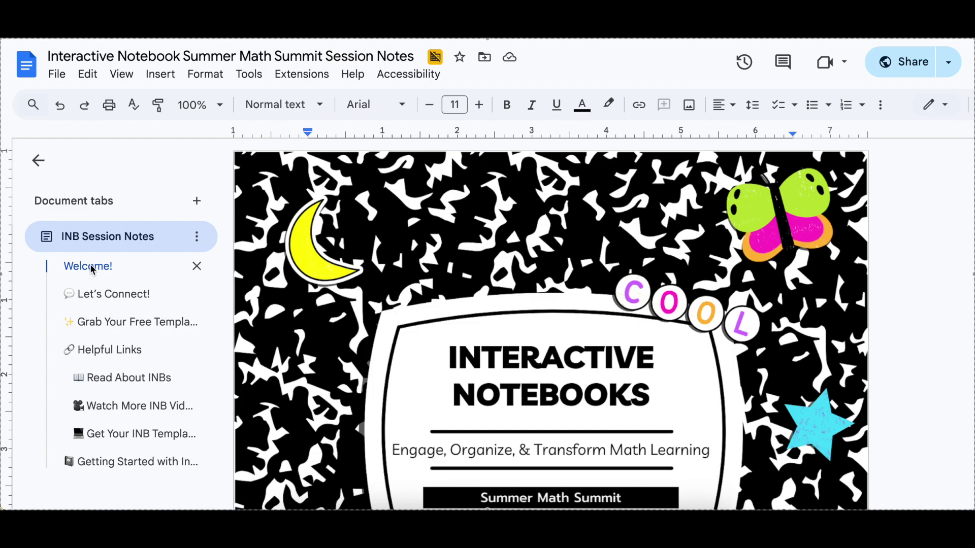
- Jump through Let's Connect!, Grab Your Free Templates, Helpful Links and Getting Started in the outline
click(103, 294)
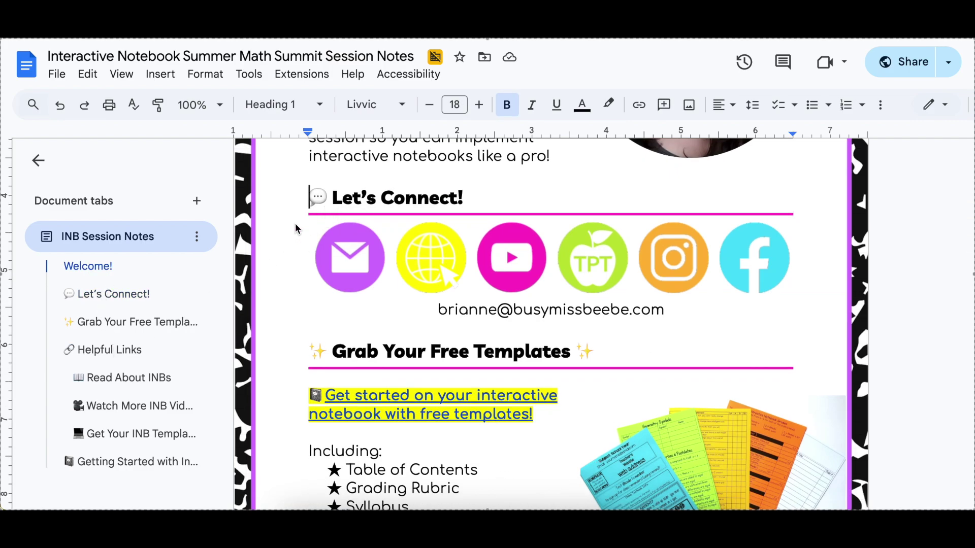
click(124, 321)
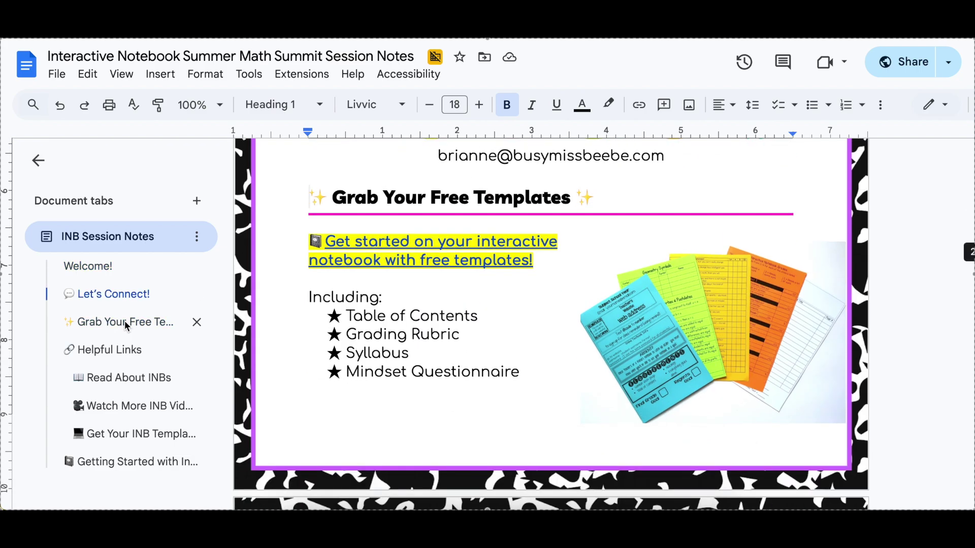
click(127, 350)
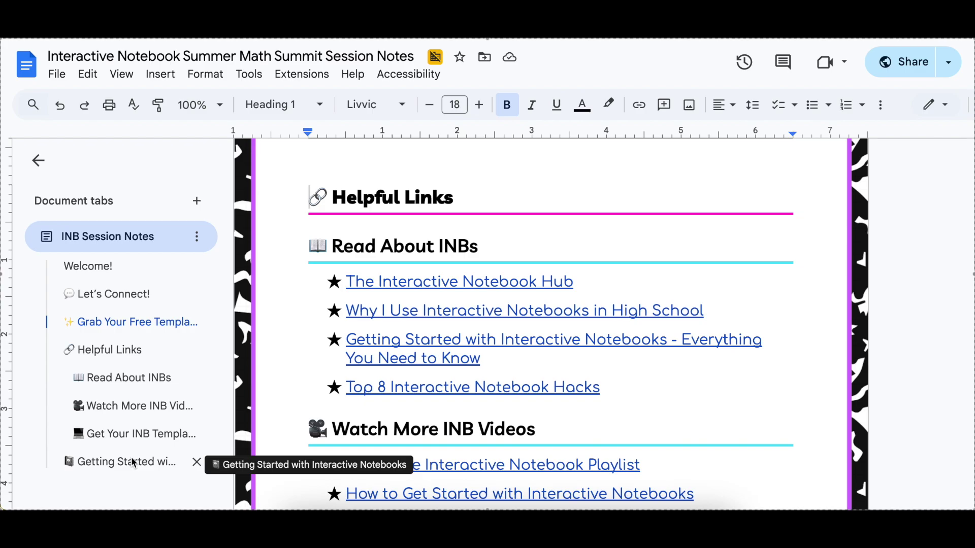
click(117, 464)
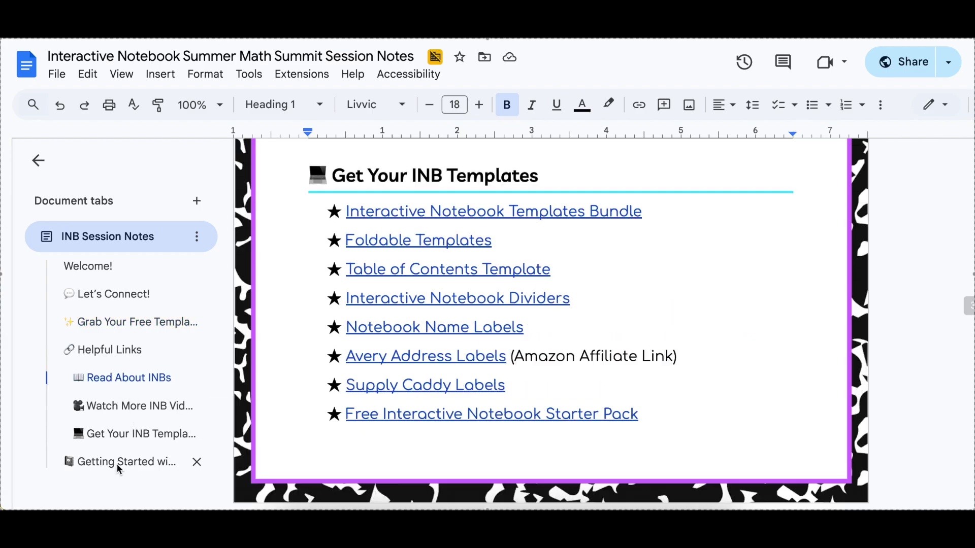
- Scroll the Getting Started checklists, return to Let's Connect!, and show the INB Session Notes tab options
click(414, 432)
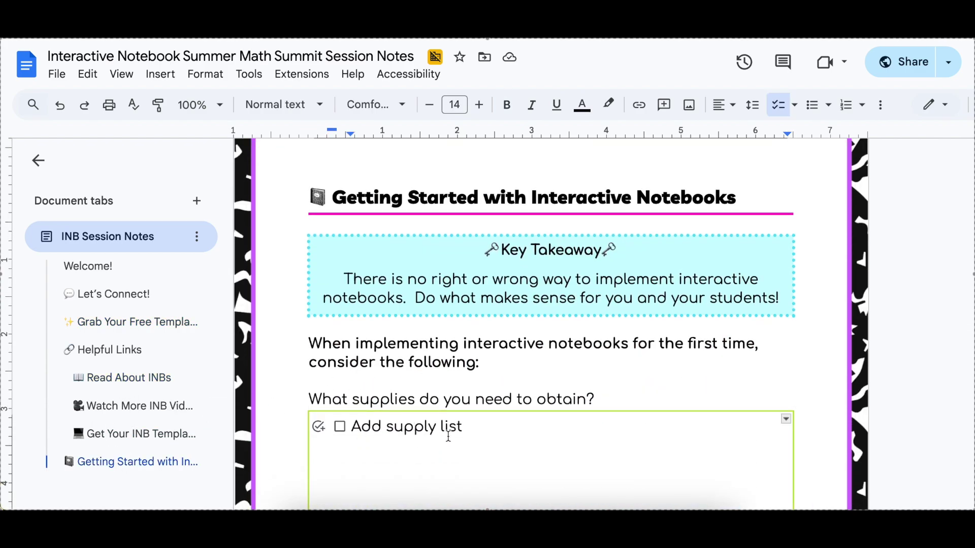
scroll(448, 437, down, 3)
scroll(493, 312, down, 1)
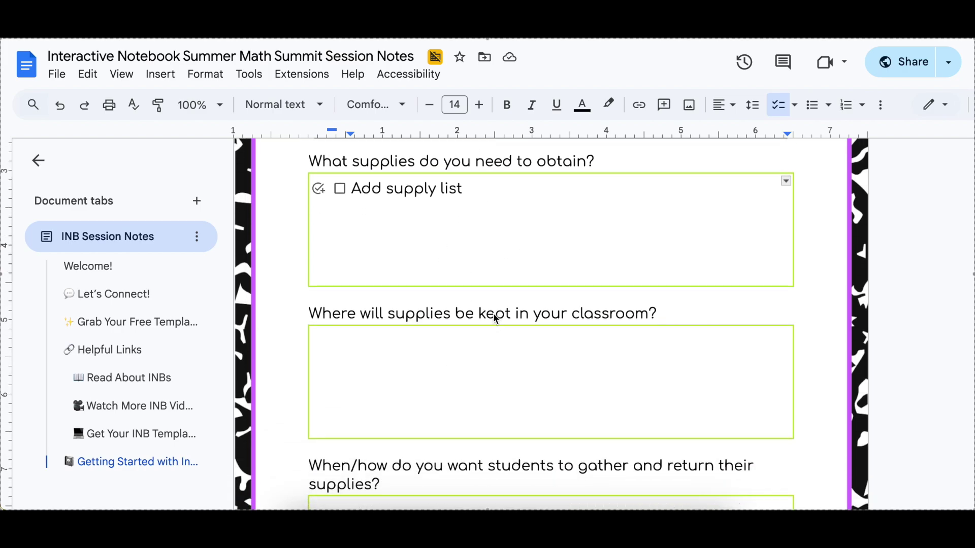
scroll(493, 313, down, 8)
scroll(493, 314, down, 10)
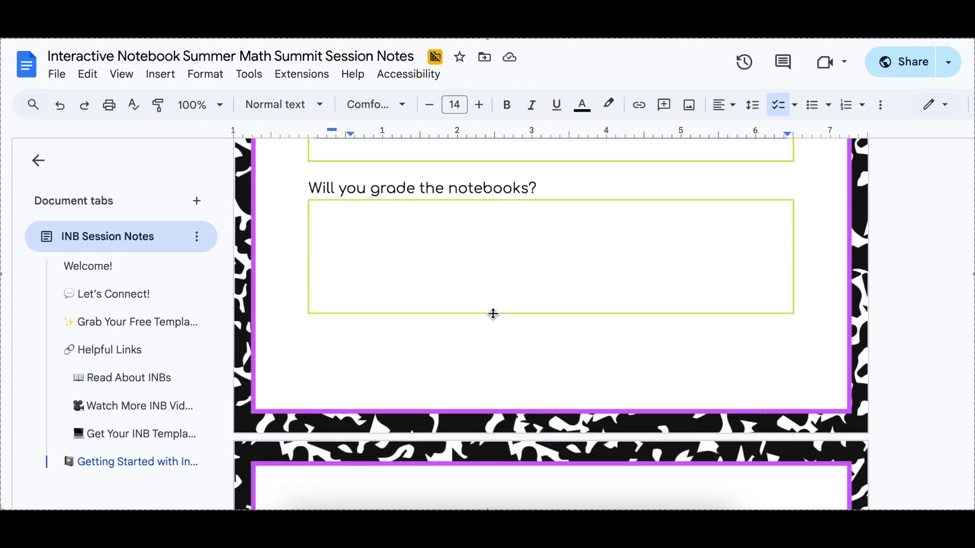
scroll(493, 314, down, 5)
click(493, 314)
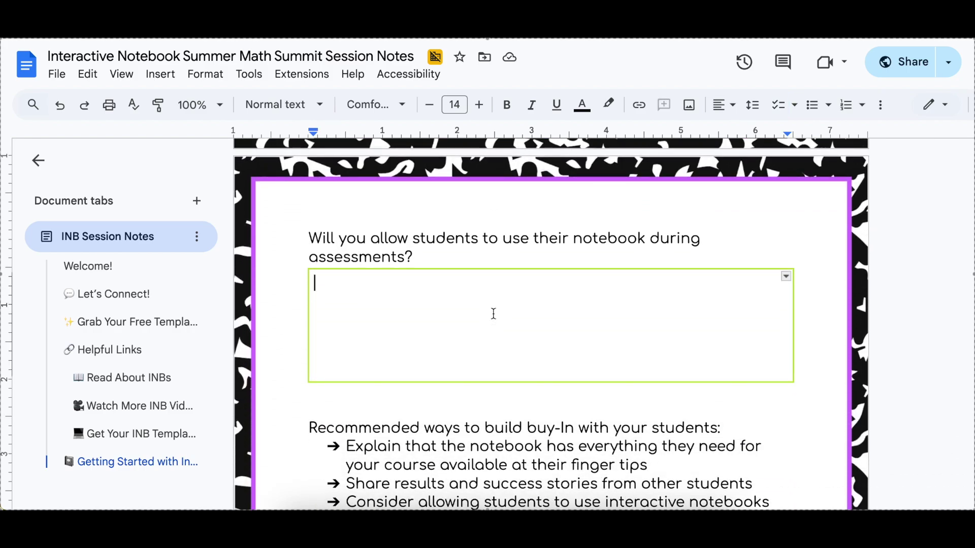
click(66, 298)
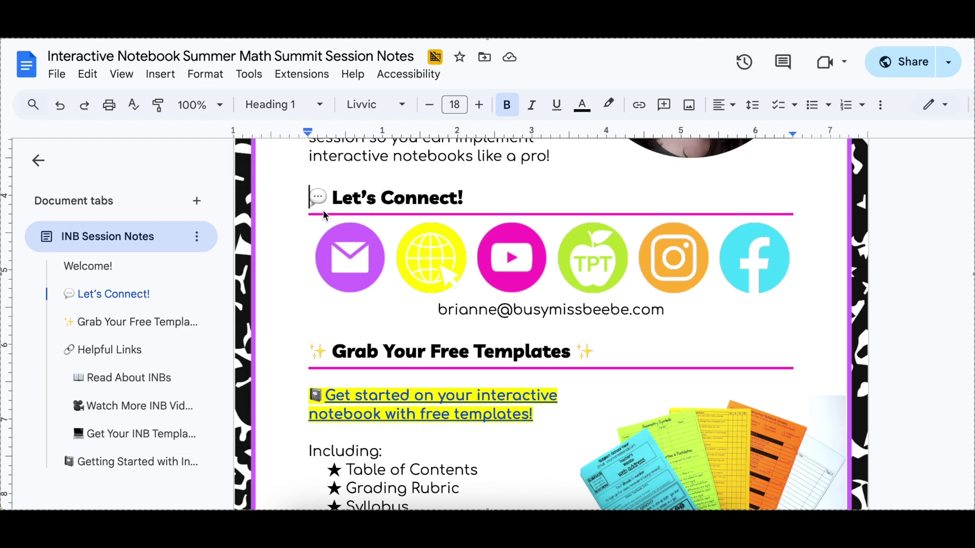
click(197, 236)
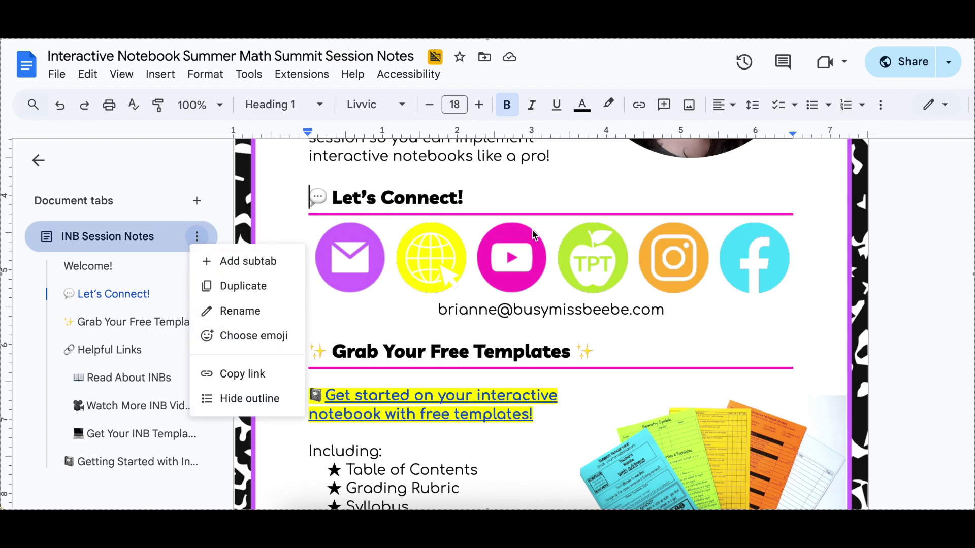
- Go to Getting Started with Interactive Notebooks and click after the Add supply list item
click(526, 197)
scroll(931, 300, down, 15)
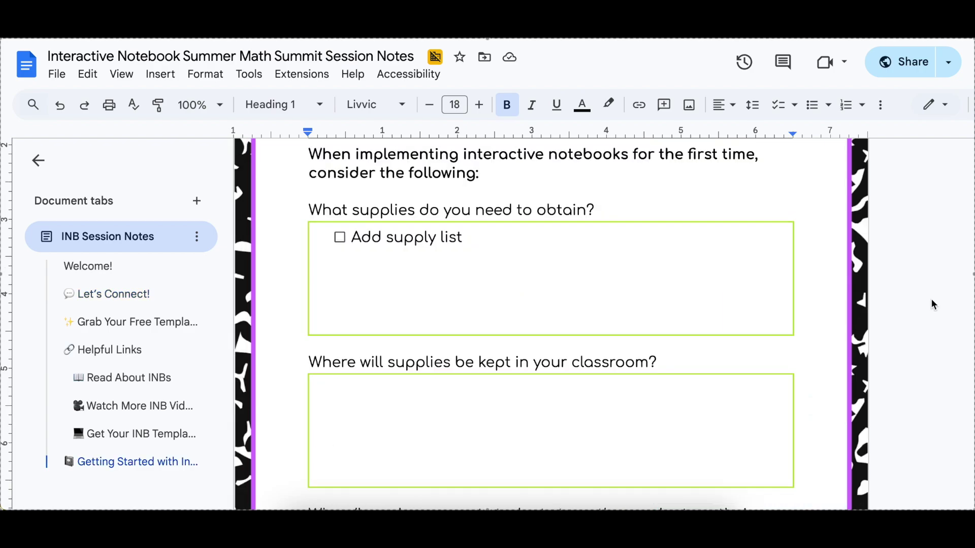
click(686, 233)
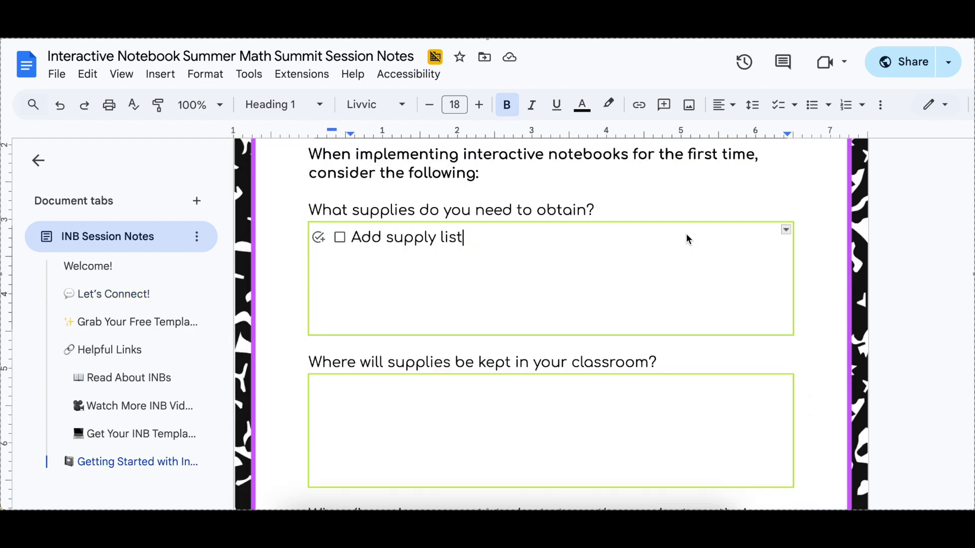